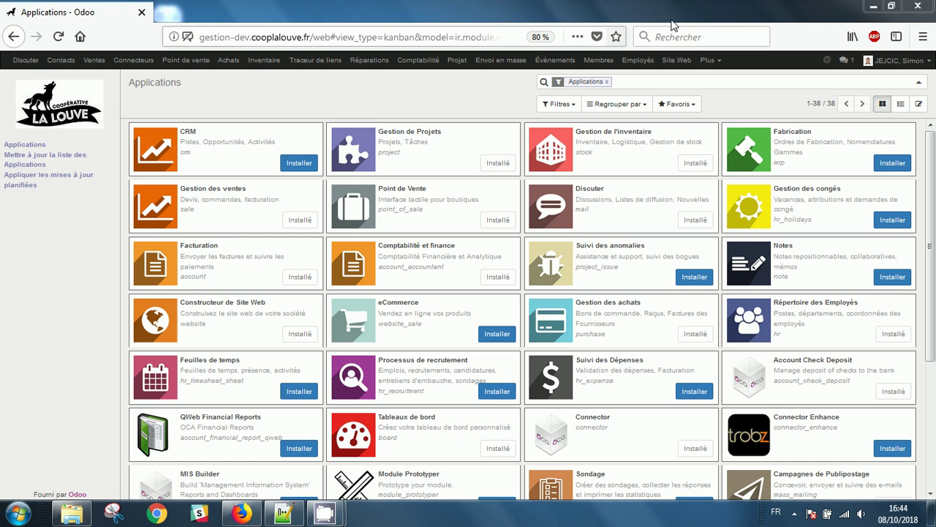
Clear the Applications filter and search modules for 'memberspace' to confirm Coop Memberspace is installed.
left_click(606, 82)
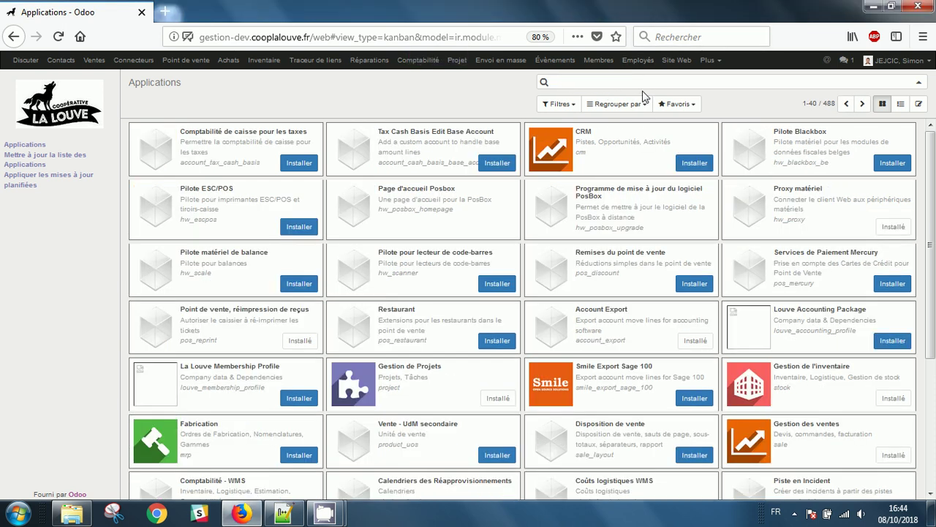
type("mem")
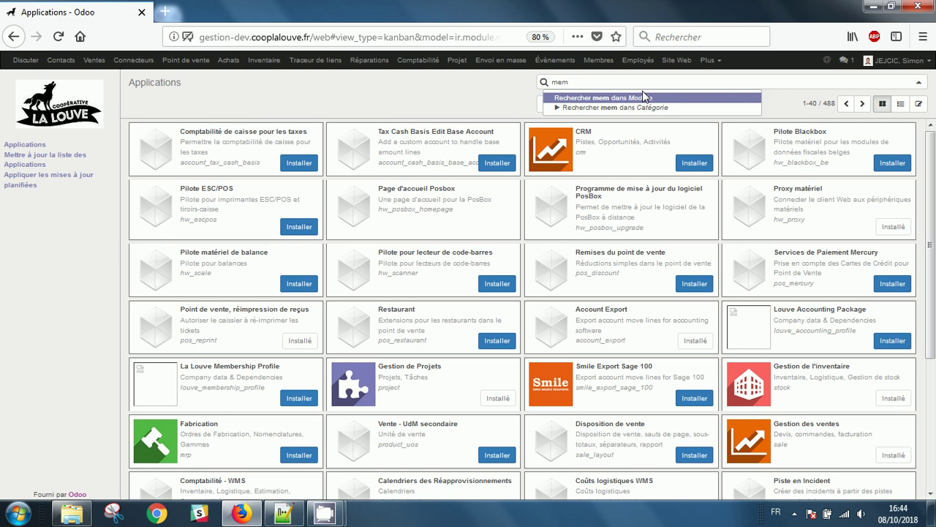
type("berspace")
key("Return")
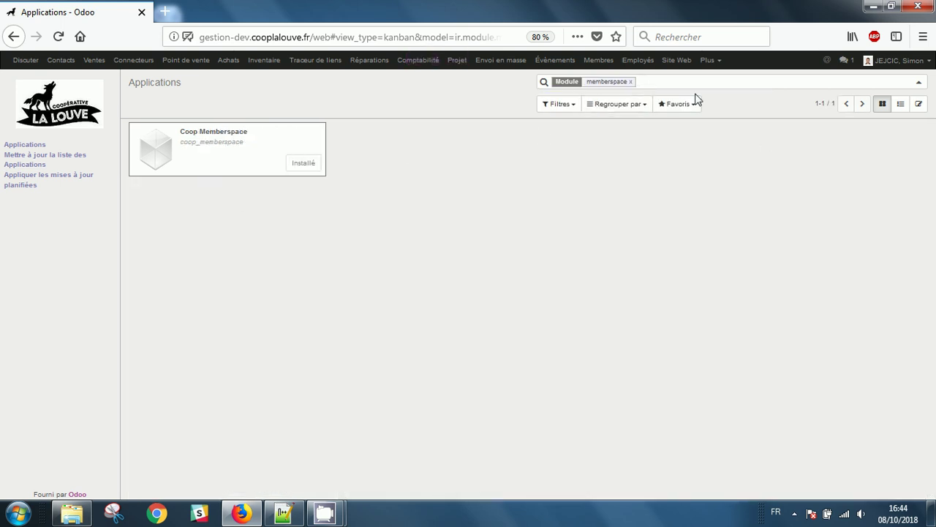
left_click(710, 62)
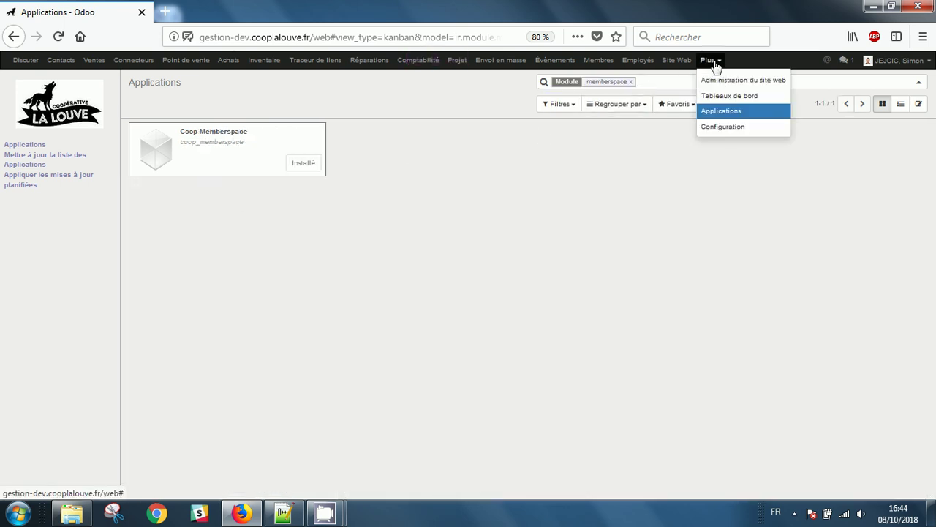
Go to Configuration and show the Utilisateurs list of internal users.
left_click(740, 129)
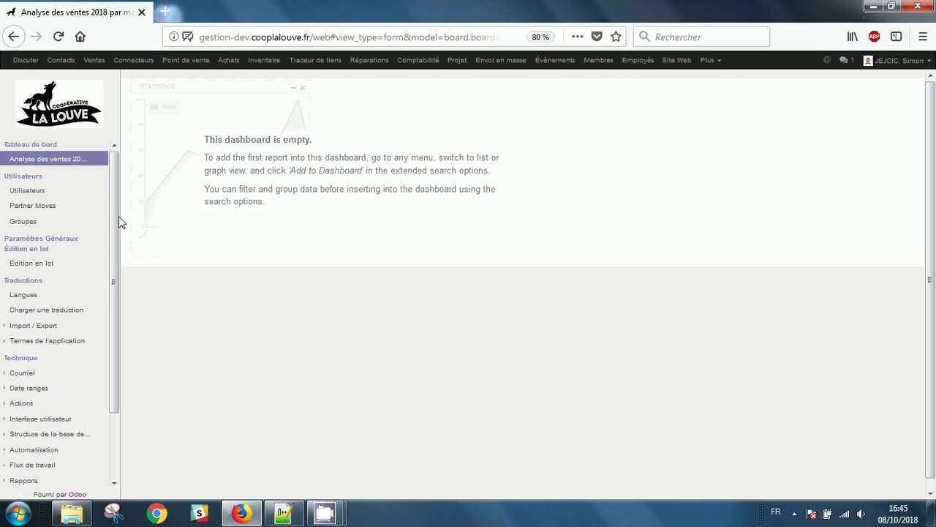
left_click(44, 191)
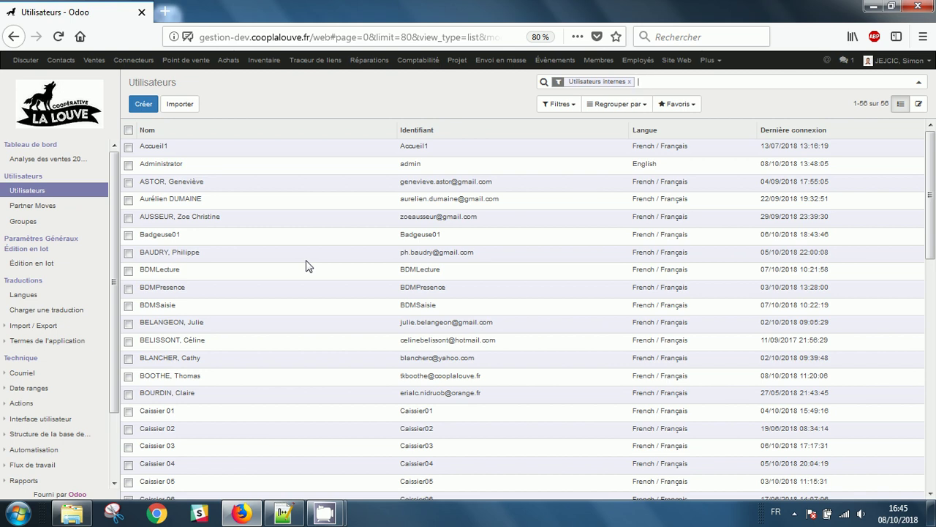
Search the users for the member's name and inspect the Site Web Éditeur et Concepteur access right.
type("jejci")
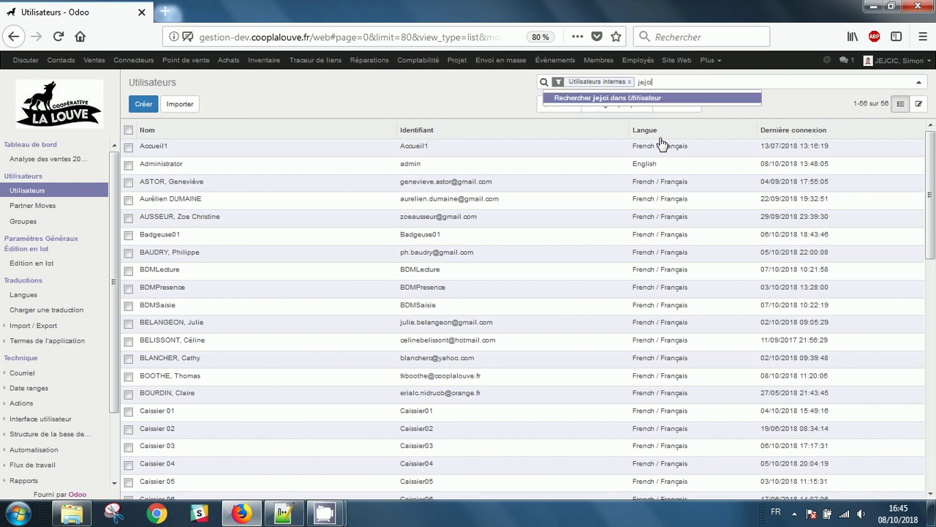
key("Return")
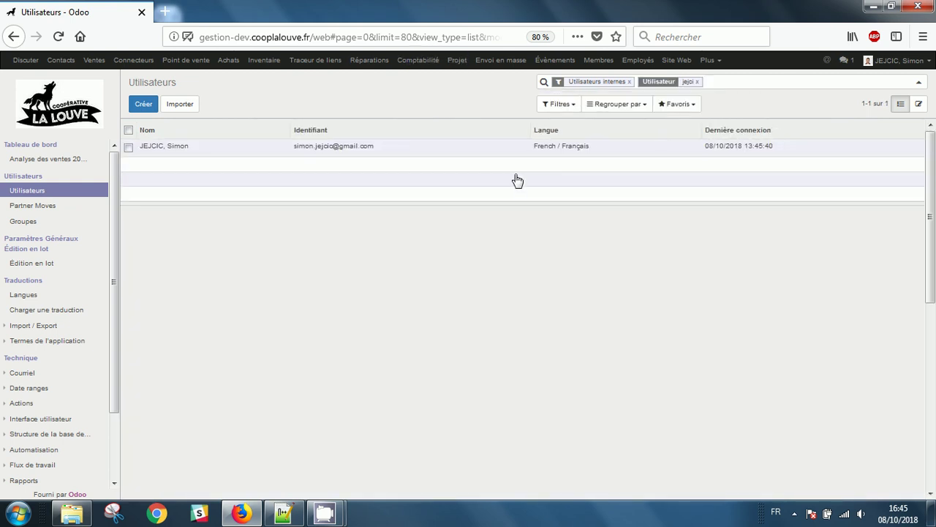
scroll(497, 356, "down", 3)
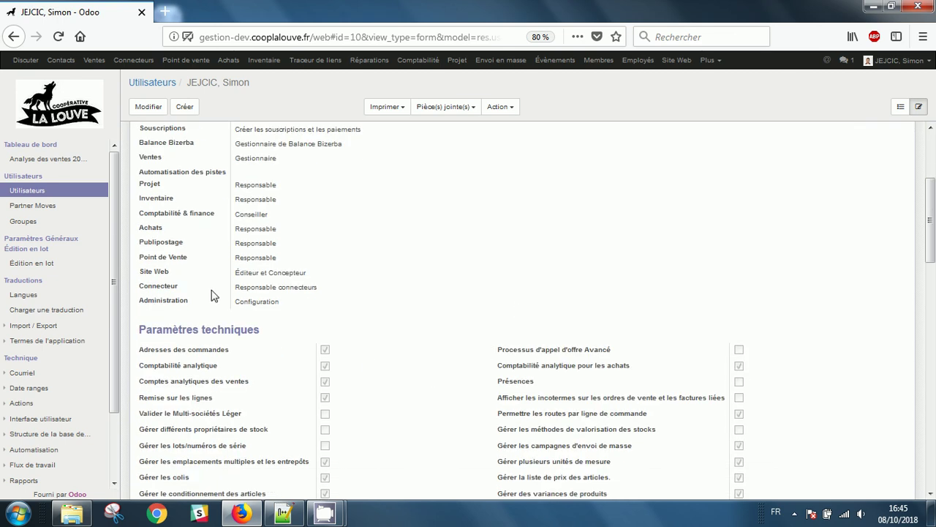
triple_click(252, 271)
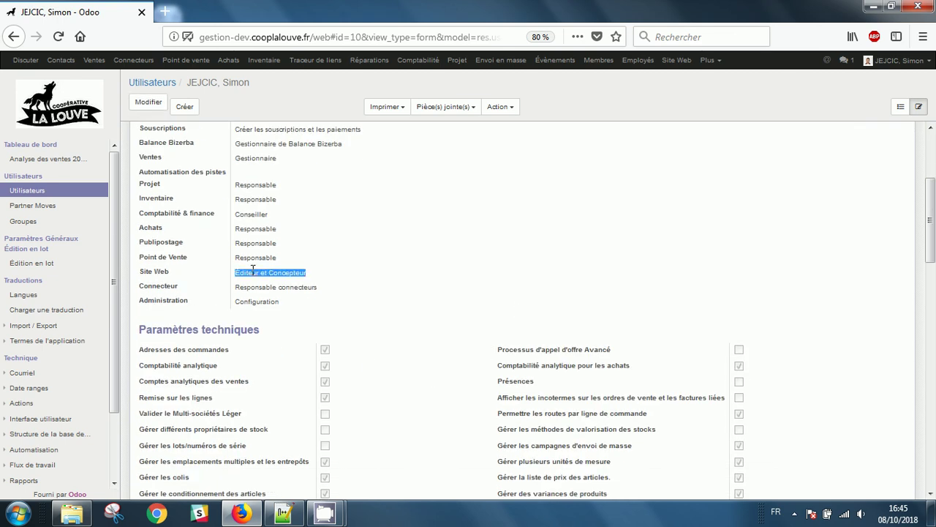
triple_click(155, 272)
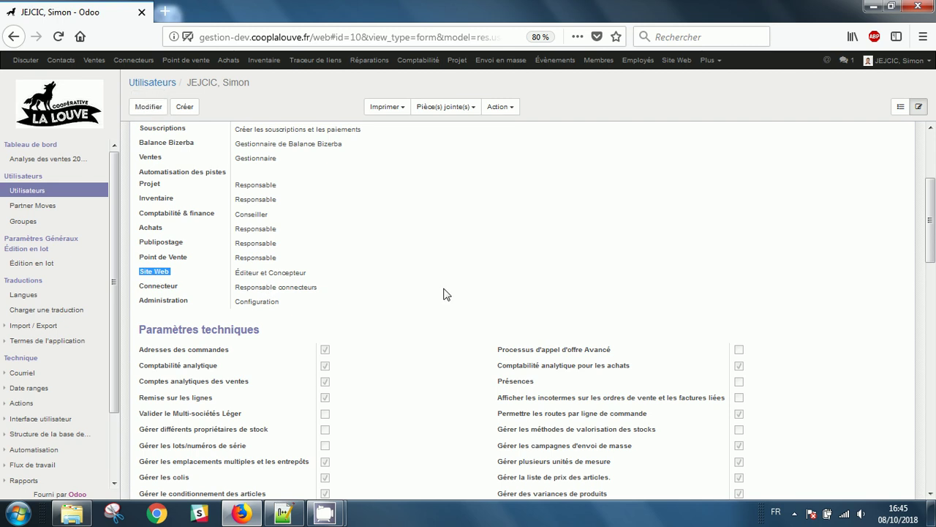
scroll(446, 294, "up", 5)
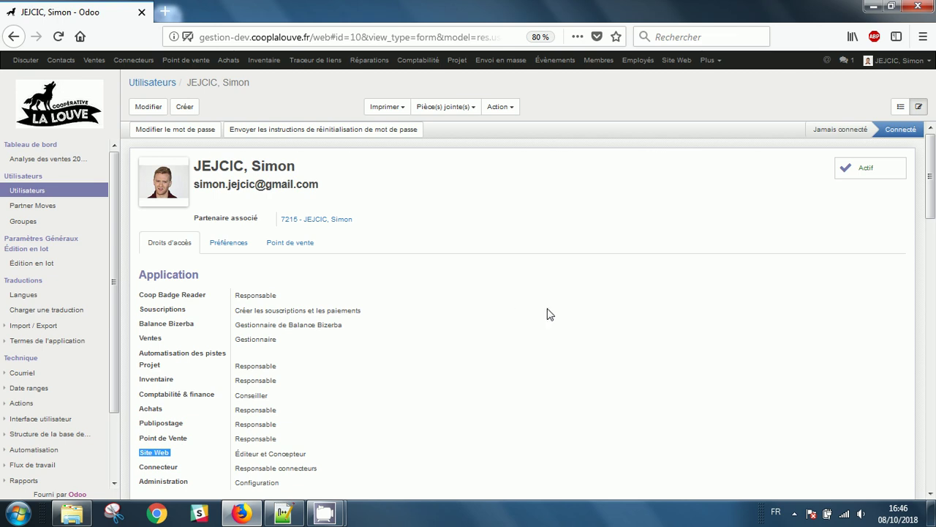
left_click(591, 98)
Go to the website's Espace membre home page.
left_click(676, 60)
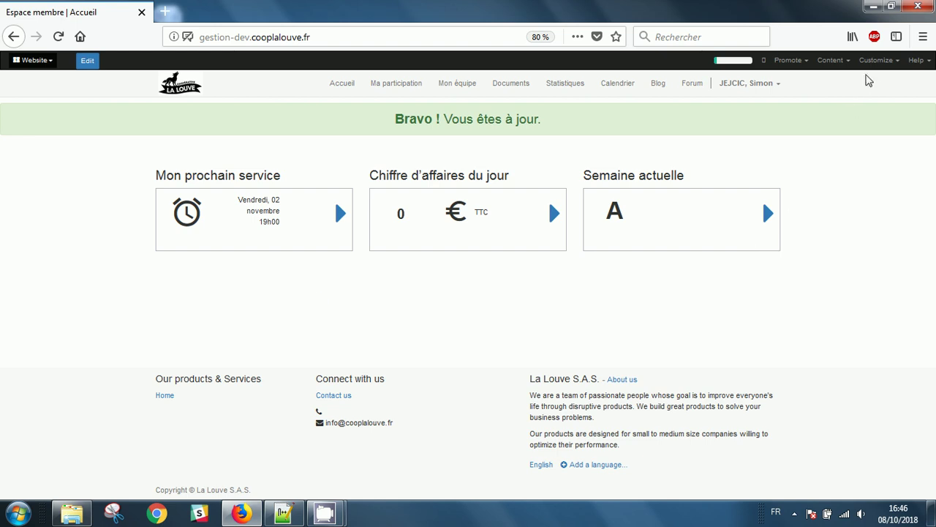
left_click(876, 61)
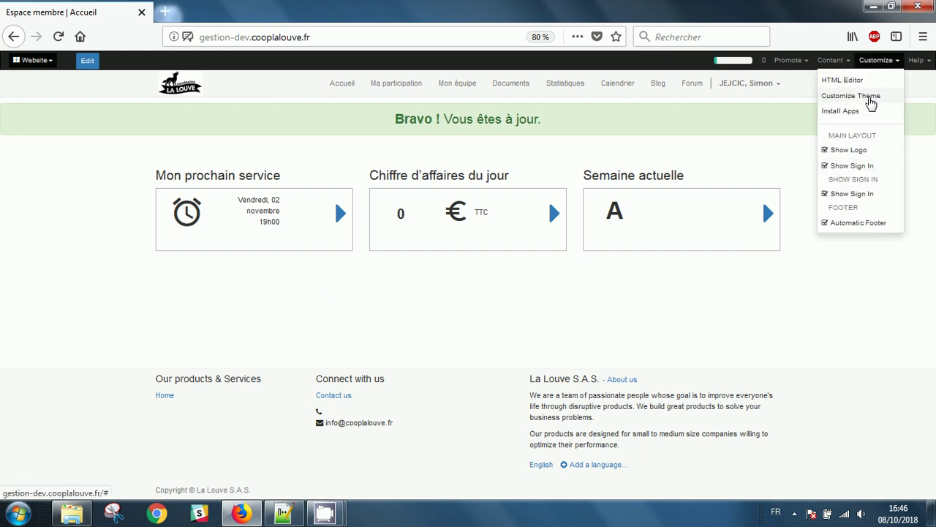
Apply the Flatly theme to the member space site through Customize Theme.
left_click(870, 100)
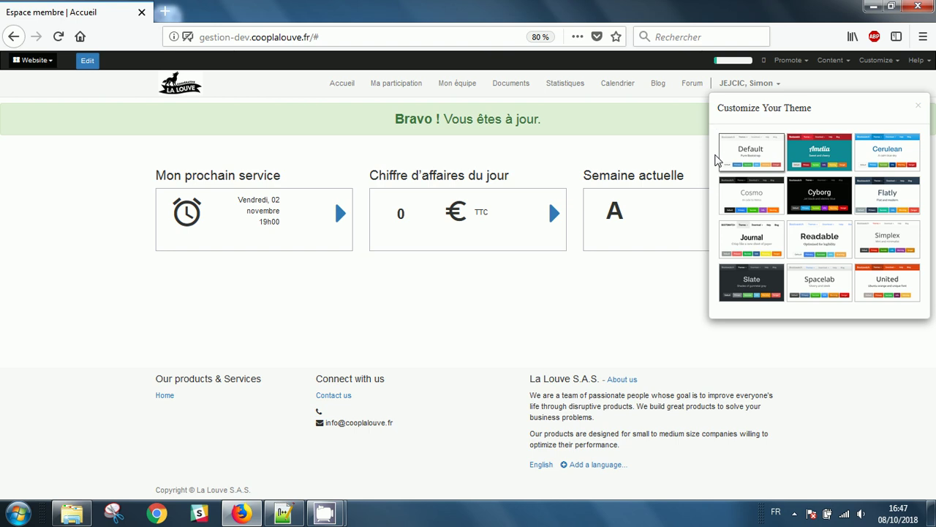
left_click(910, 199)
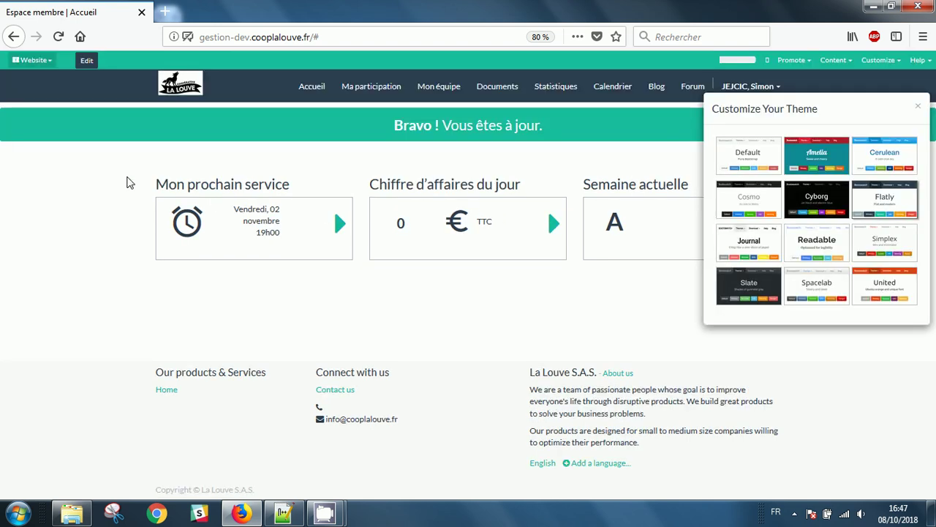
left_click(127, 178)
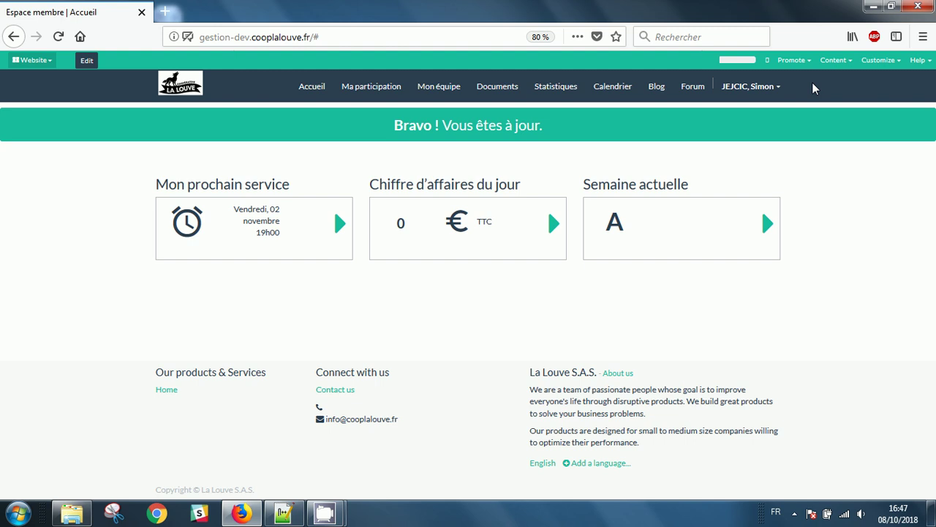
left_click(899, 62)
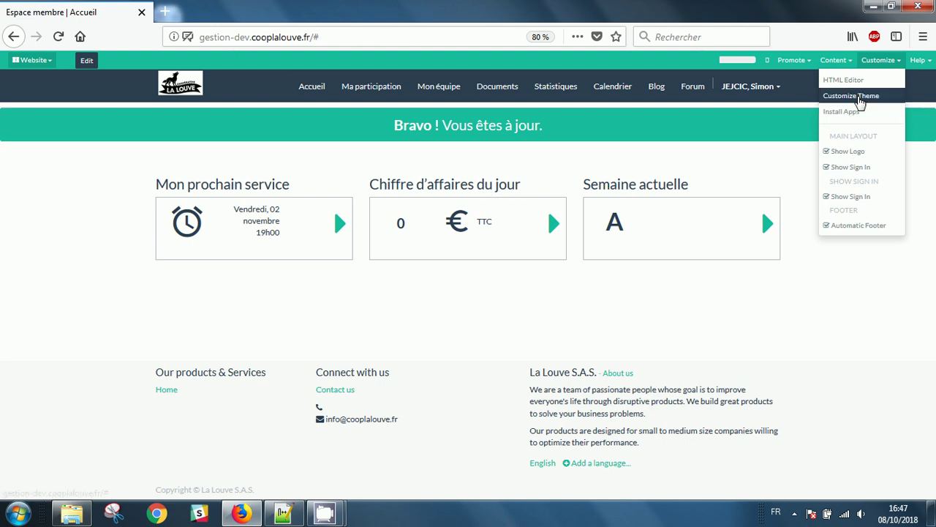
left_click(583, 168)
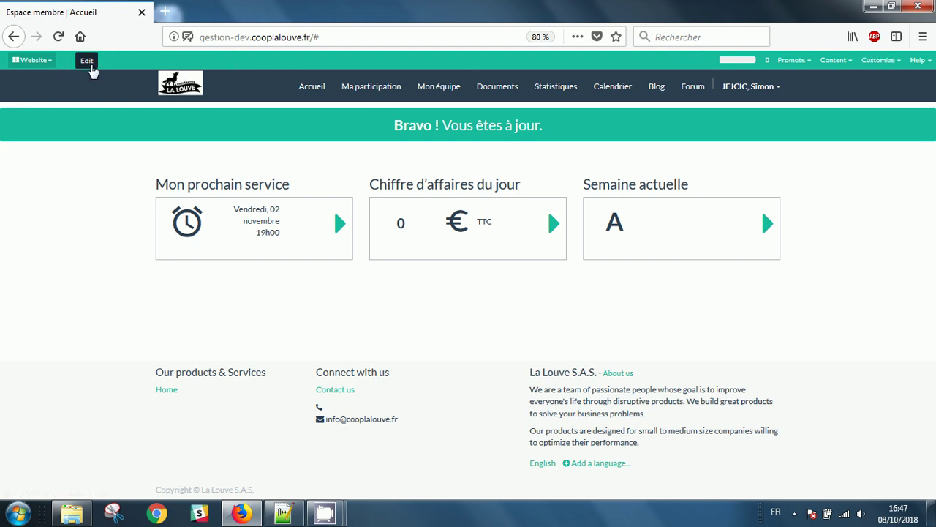
In edit mode, add a Big message block below the three service cards.
left_click(87, 60)
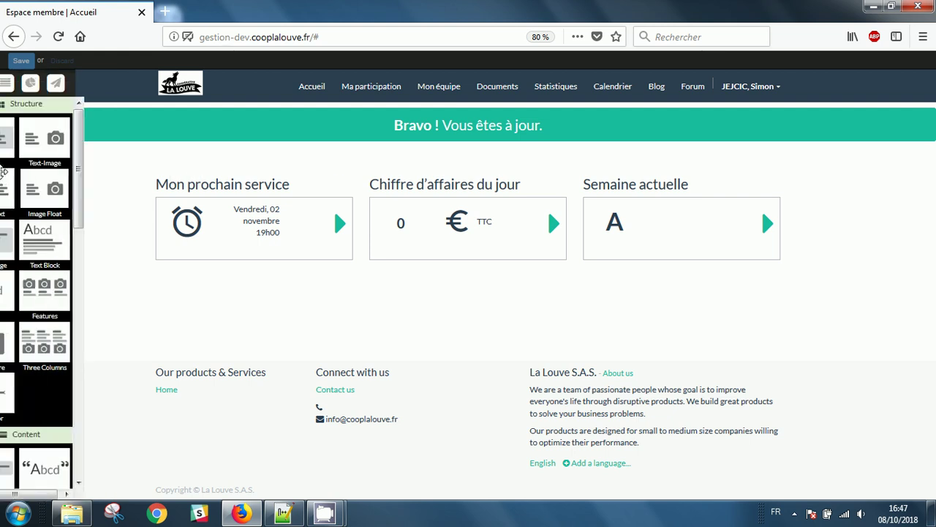
left_click_drag(25, 241, 508, 307)
scroll(488, 313, "down", 2)
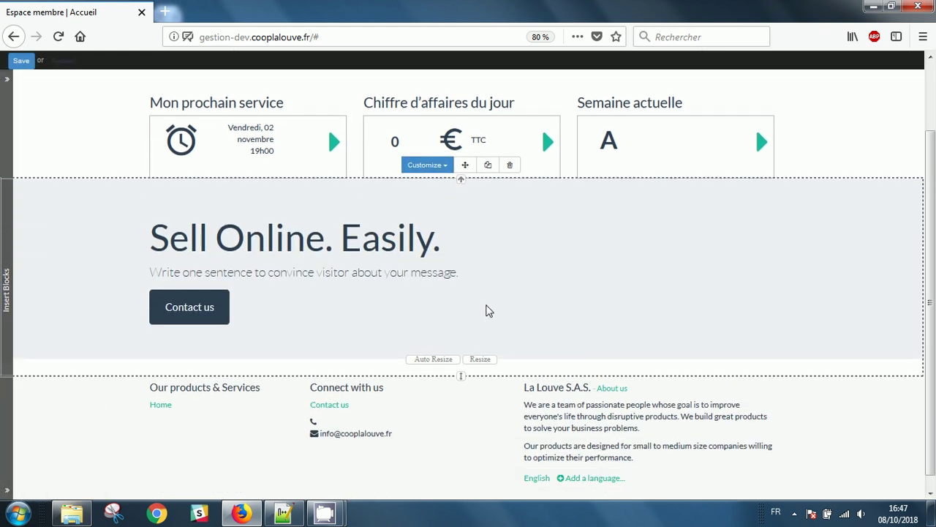
Retitle the block 'Notre coopérative' and relabel its button 'Lien vers le site'.
triple_click(271, 223)
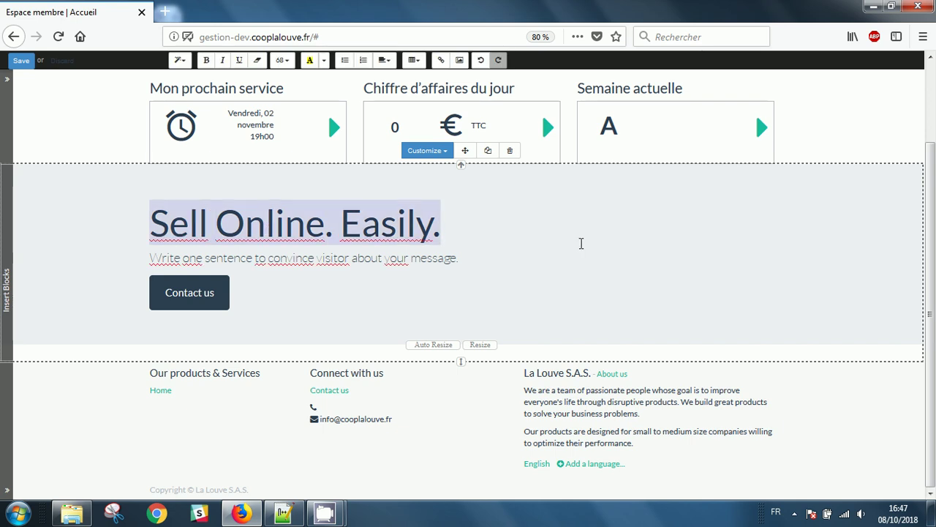
type("Notre ")
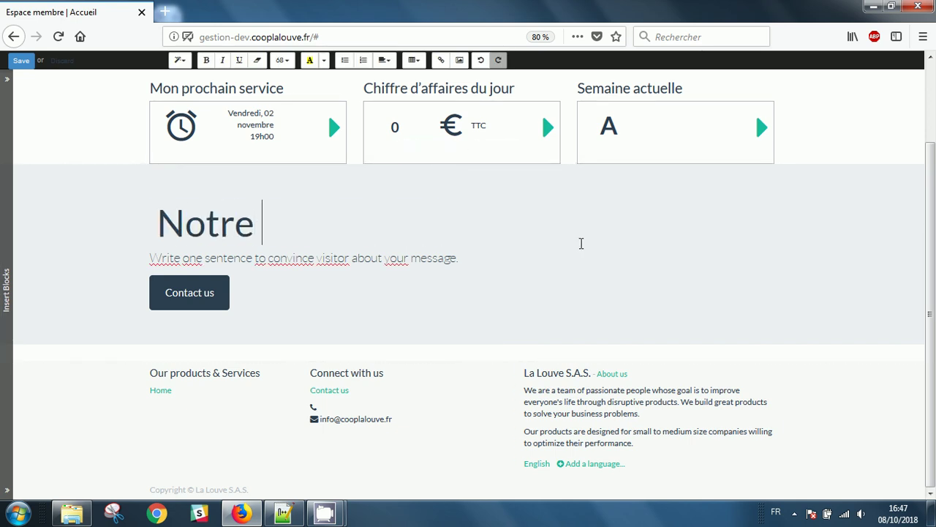
type("coopé")
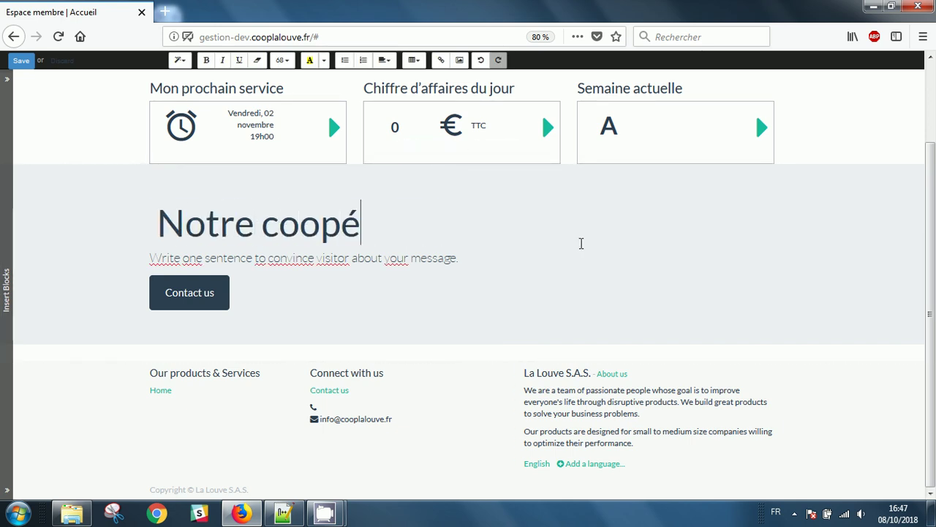
type("rative")
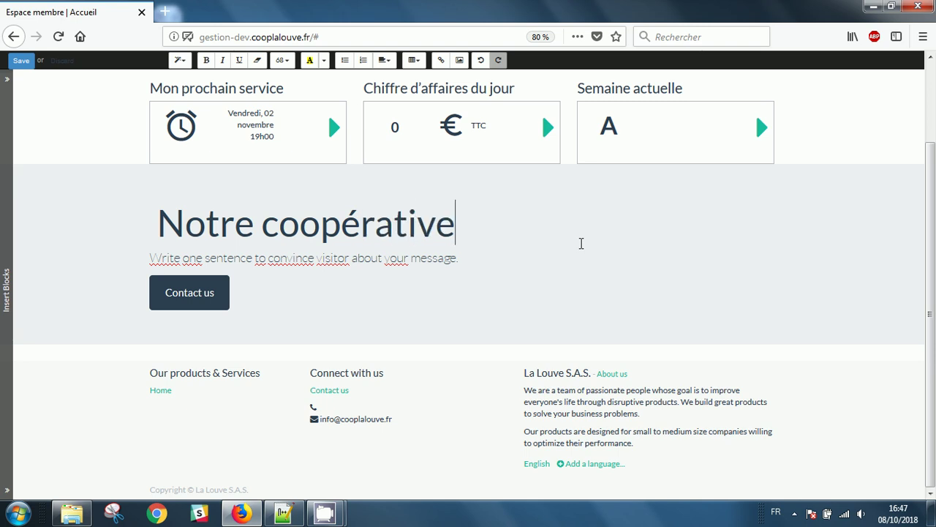
left_click(196, 293)
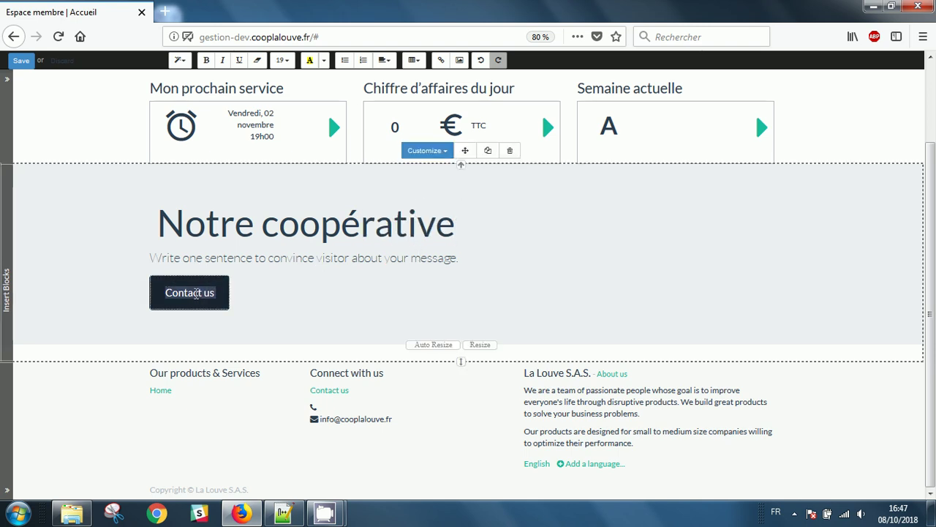
type("Lien")
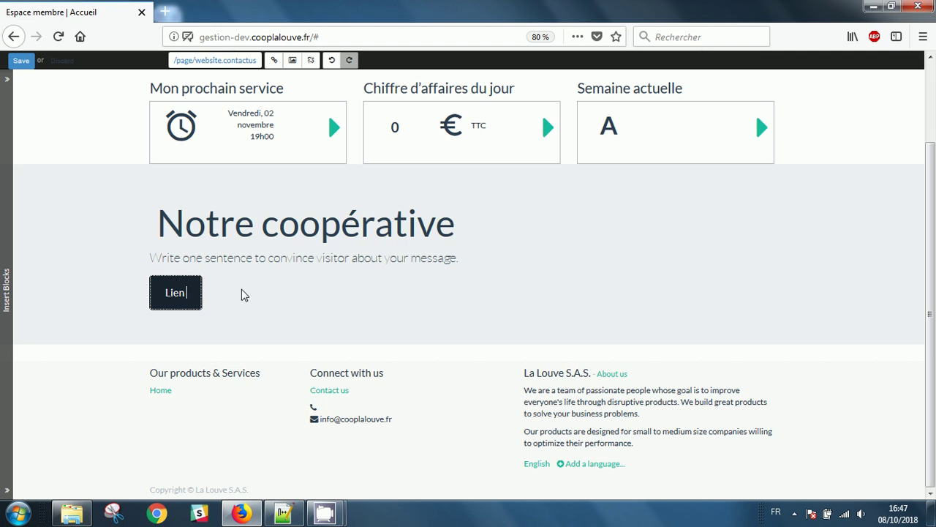
type(" vers le site")
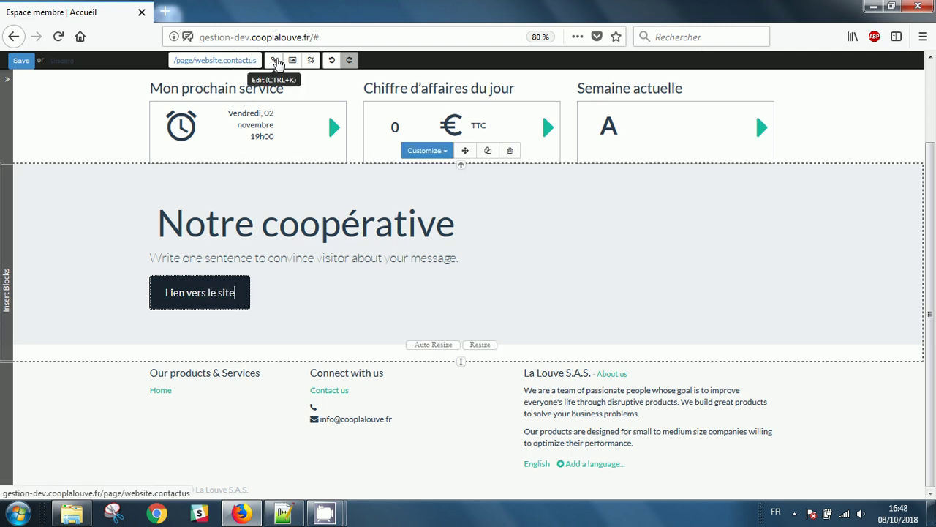
Make the 'Lien vers le site' button Small while keeping its contact page link.
left_click(274, 60)
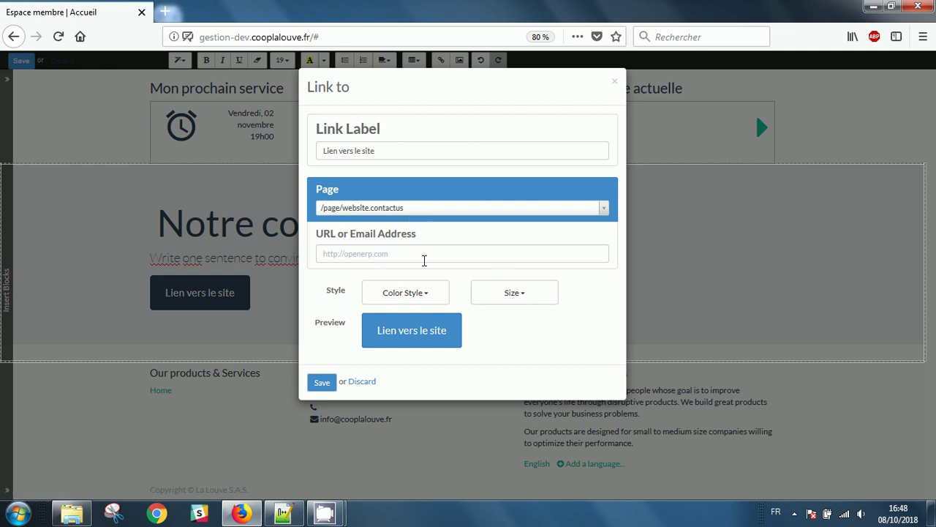
left_click(424, 261)
left_click(541, 298)
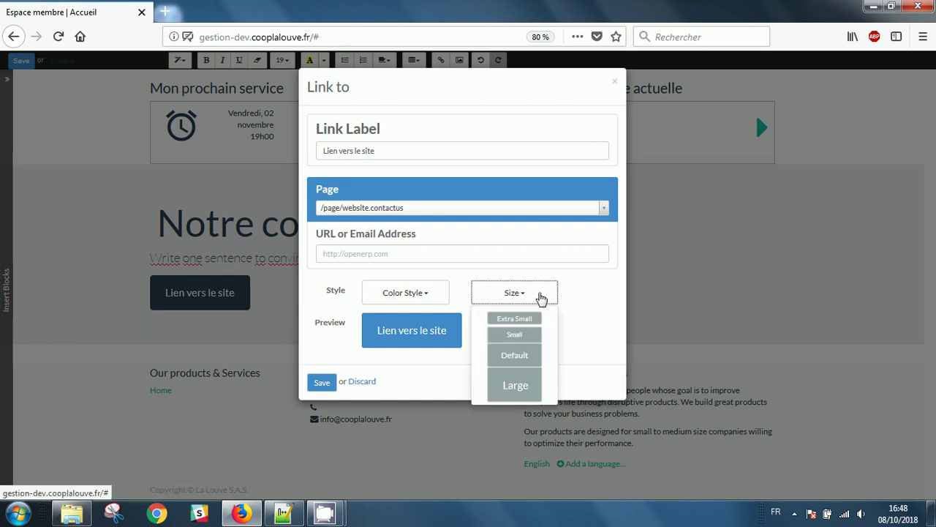
left_click(528, 340)
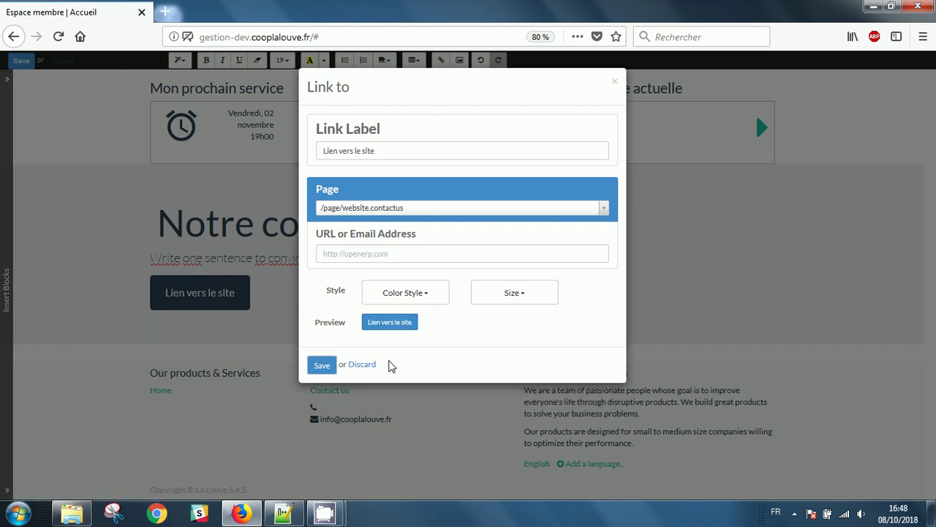
left_click(320, 366)
Select the surrounding section, then the Our products & Services footer column.
left_click(272, 295)
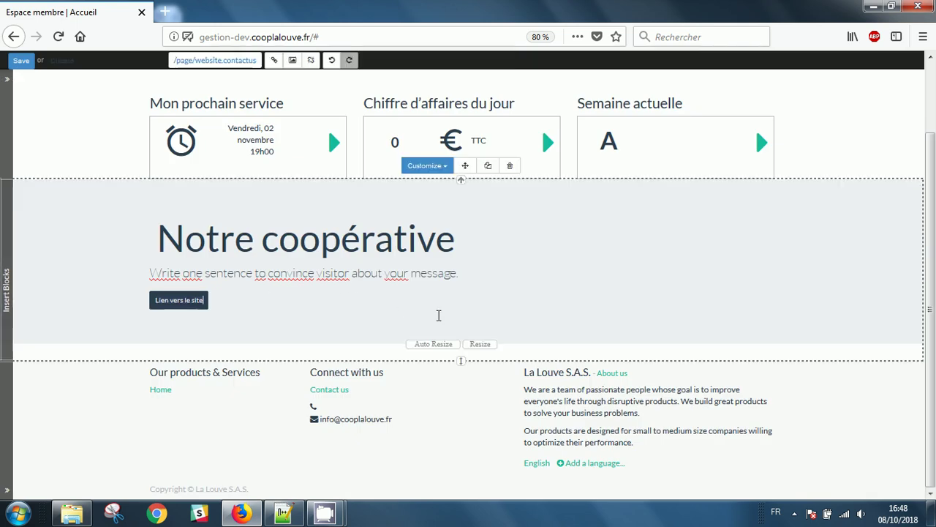
left_click(244, 391)
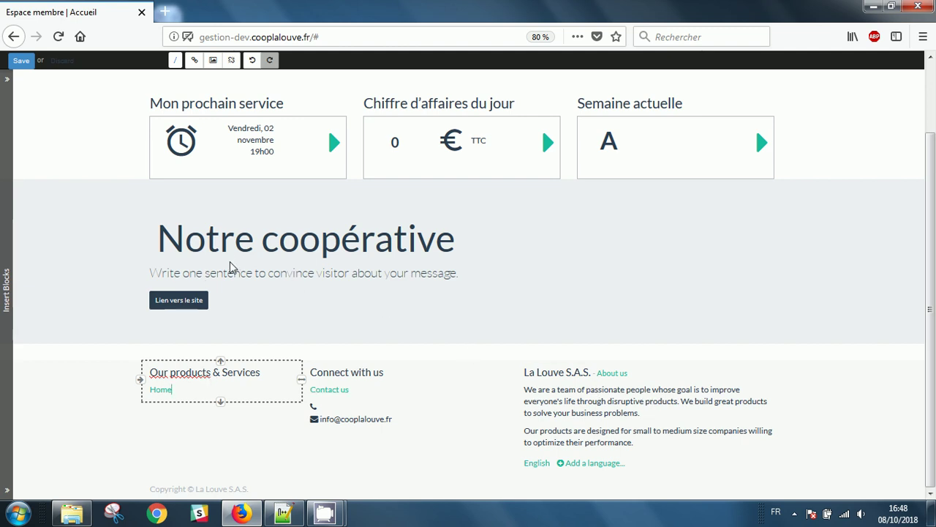
mouse_move(6, 248)
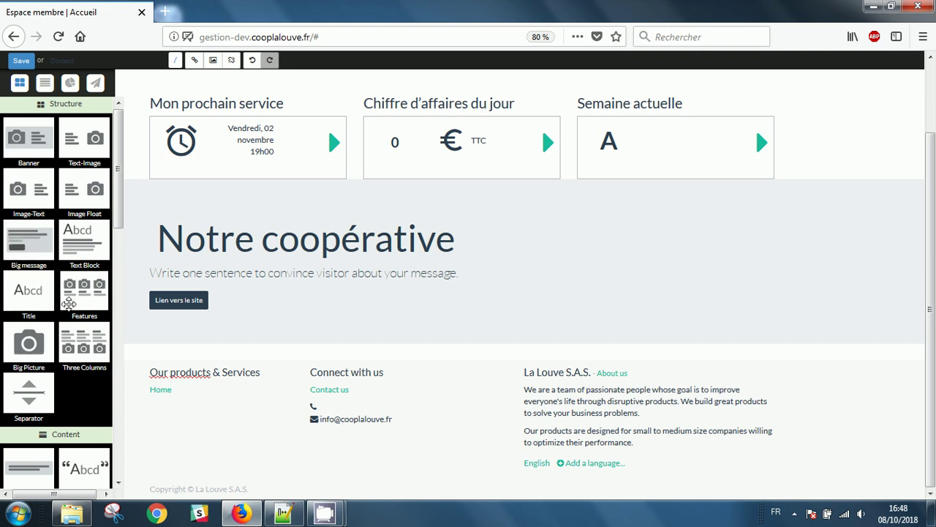
Try a Features block under Notre coopérative, delete it, and insert an Image Float block instead.
left_click_drag(69, 303, 331, 339)
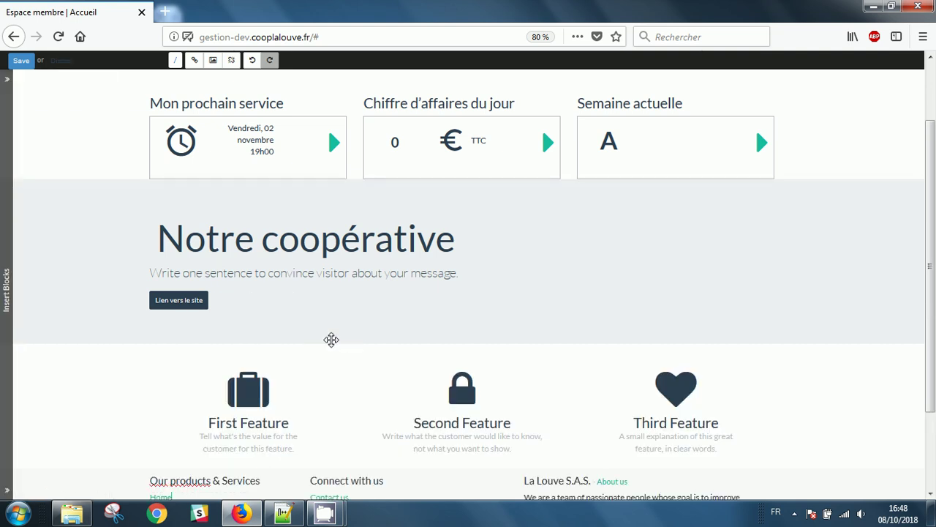
scroll(497, 342, "down", 3)
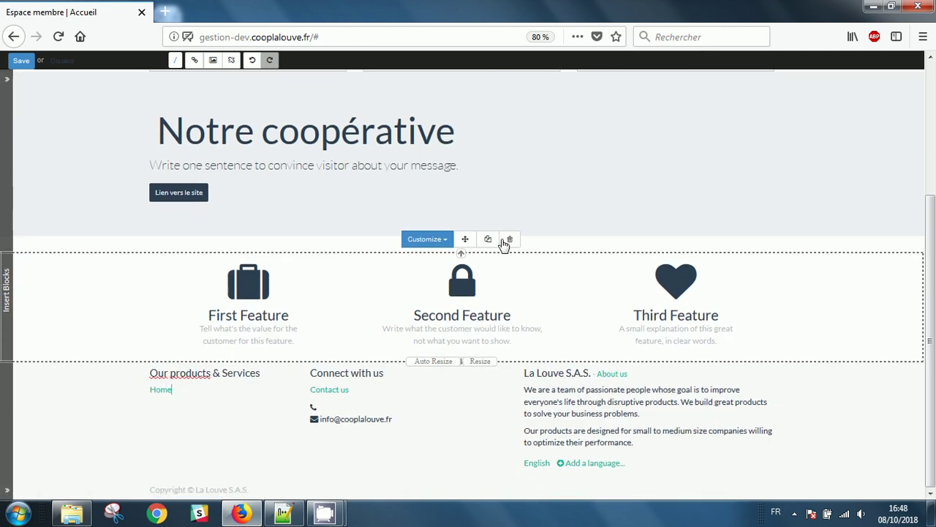
left_click(510, 240)
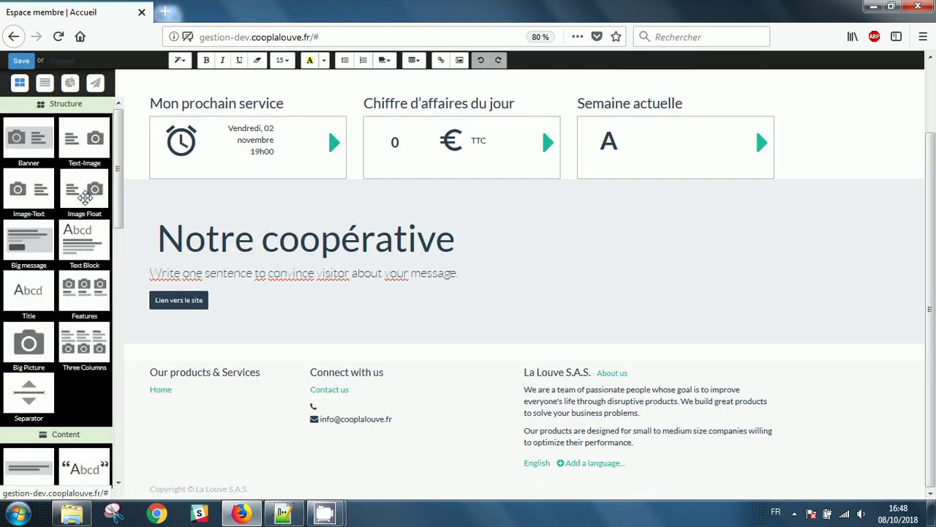
left_click_drag(85, 196, 396, 340)
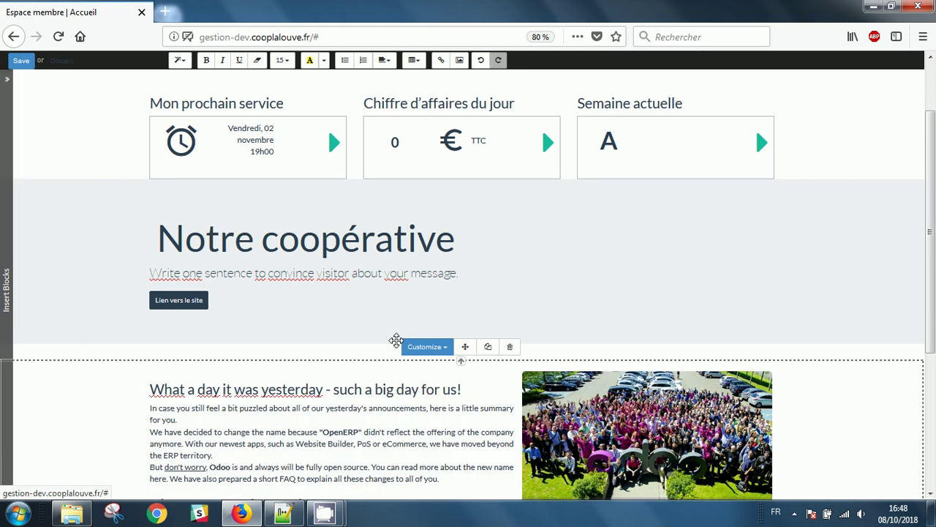
scroll(512, 293, "down", 3)
Replace the group photo with the mountain-lake file 'image' uploaded from Téléchargements.
left_click(662, 260)
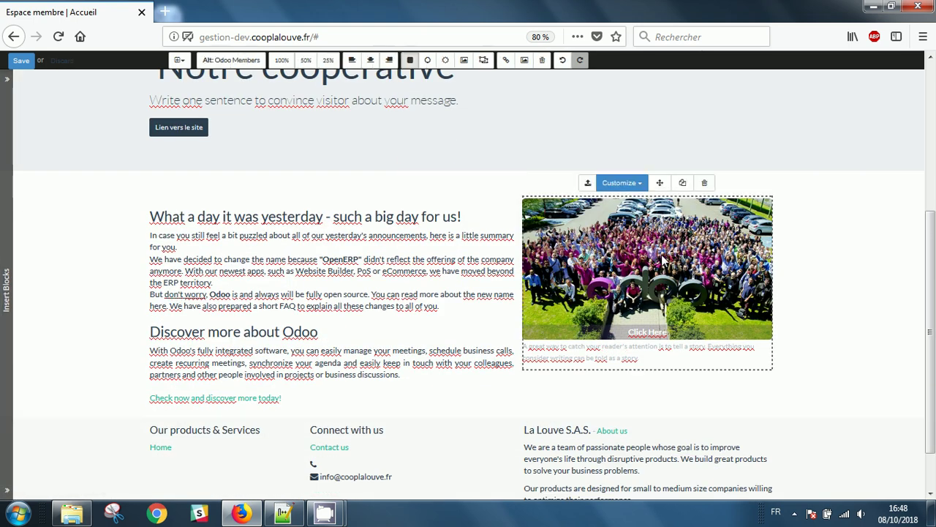
double_click(662, 260)
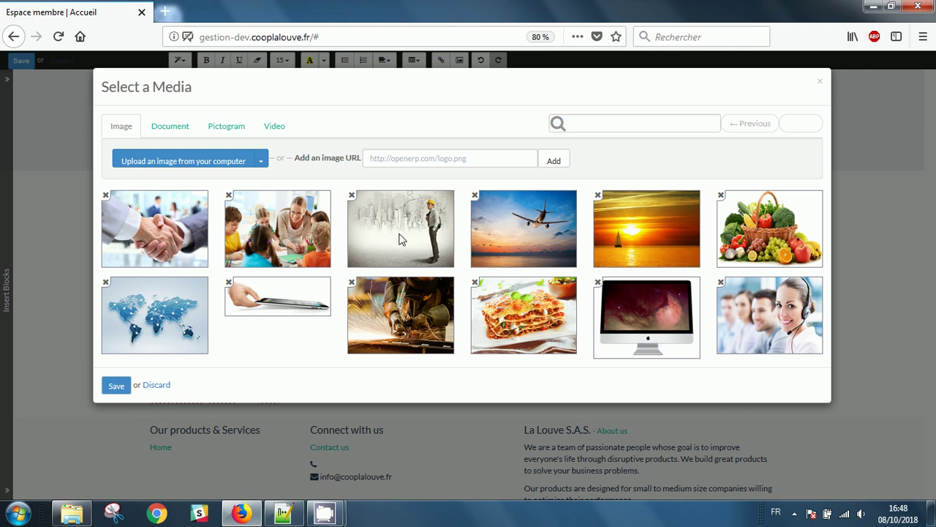
left_click(189, 162)
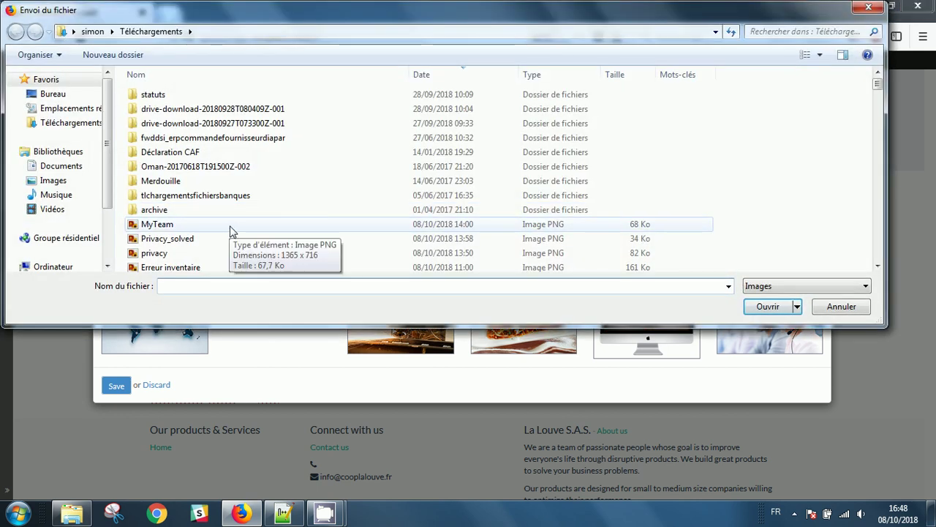
left_click(219, 237)
scroll(217, 232, "down", 5)
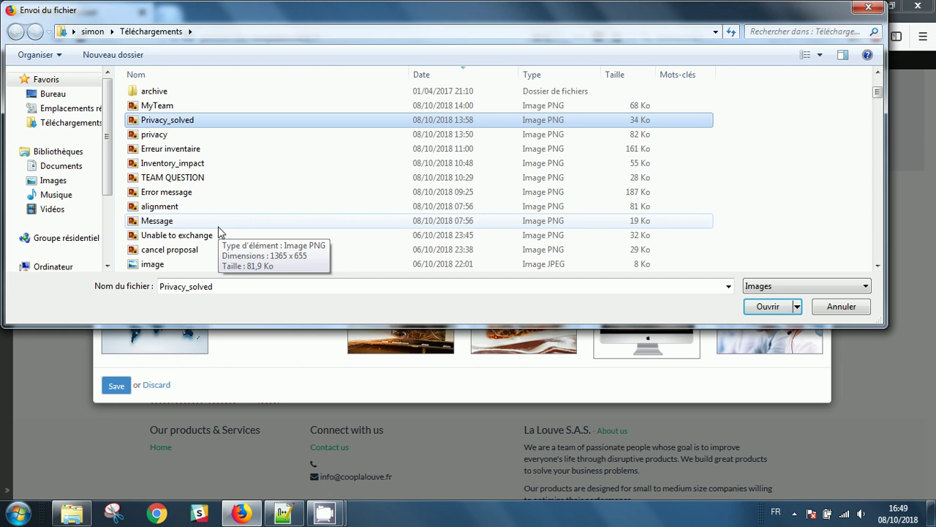
double_click(153, 178)
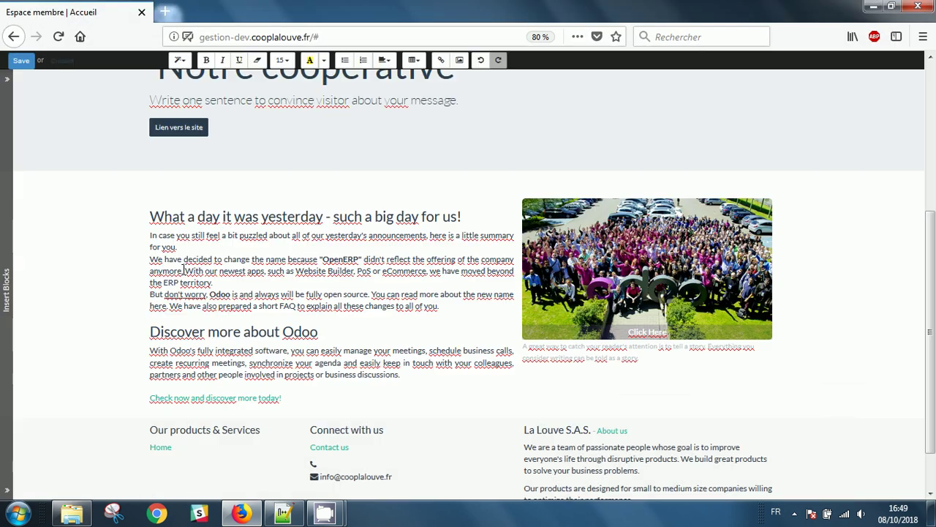
left_click(803, 264)
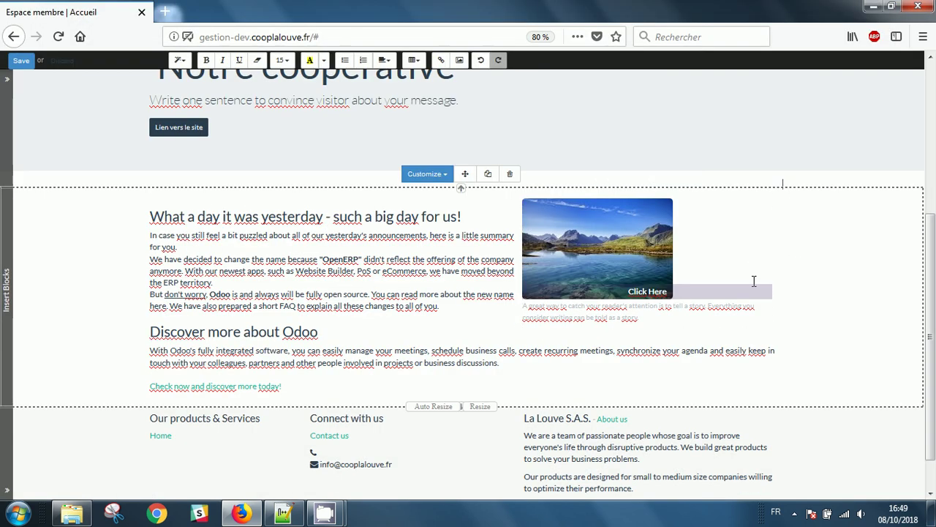
Retitle the heading 'Personnaliser mon texte et mes couleurs' and colour its final words orange.
triple_click(265, 224)
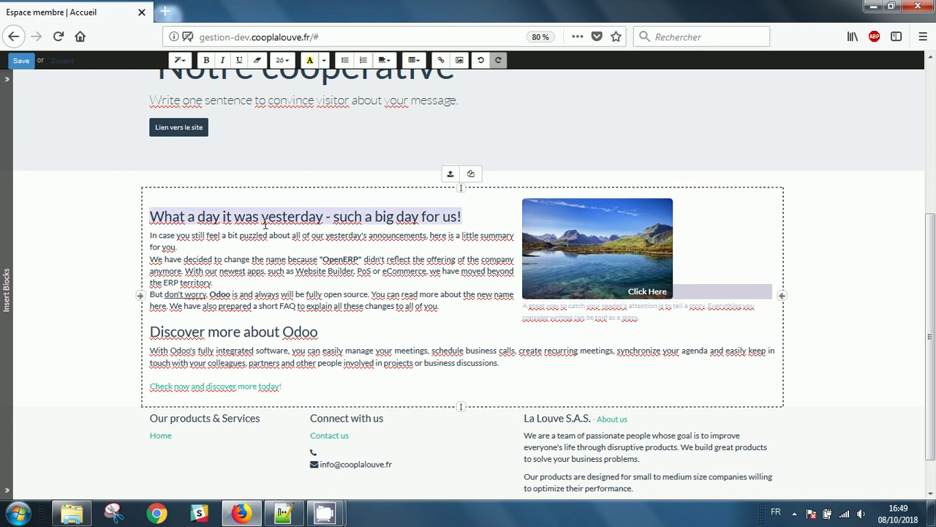
type("P")
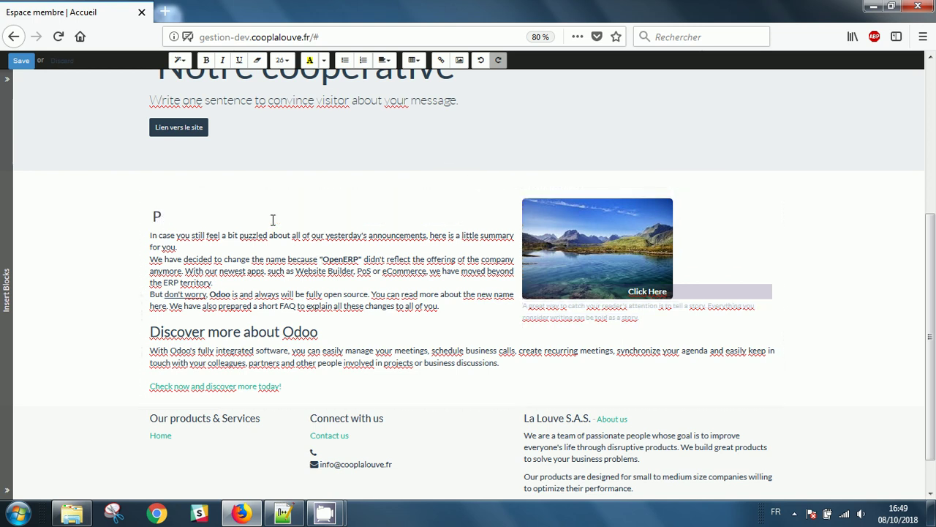
type("ersonnaliser mon te")
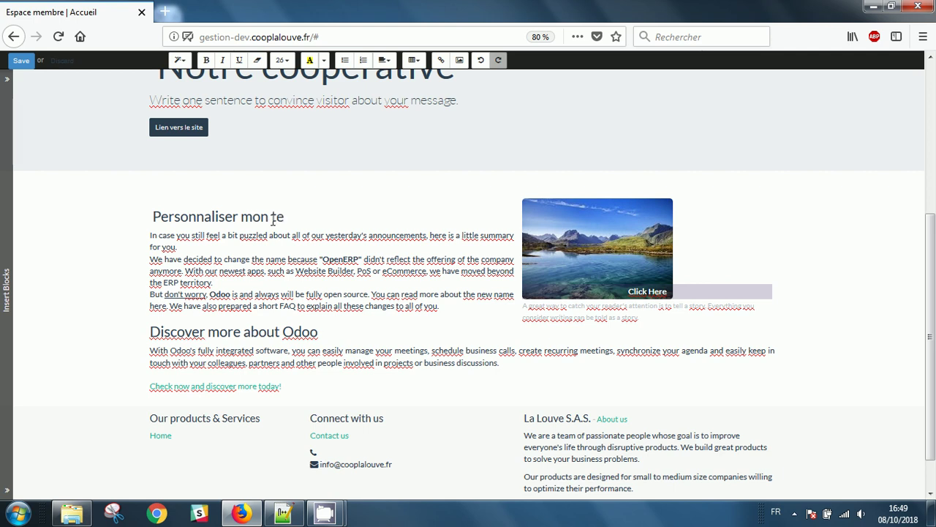
type("xte et mes couleur")
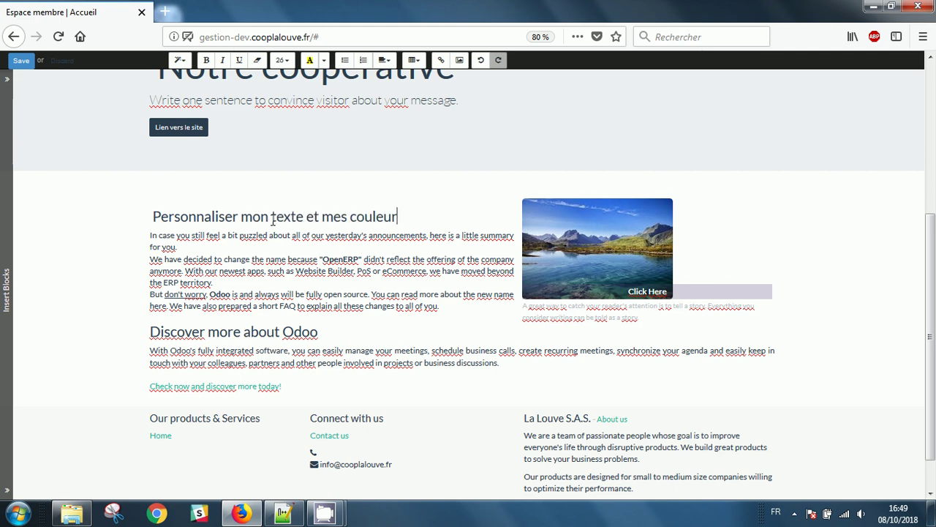
key("ctrl+shift+Left")
key("ctrl+shift+Left")
key("ctrl+shift+Left")
key("ctrl+shift+Left")
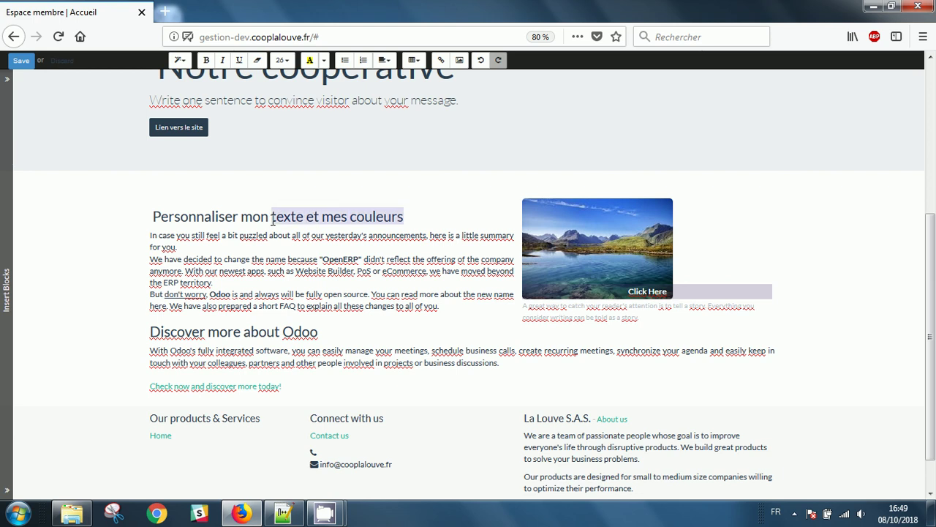
left_click(324, 60)
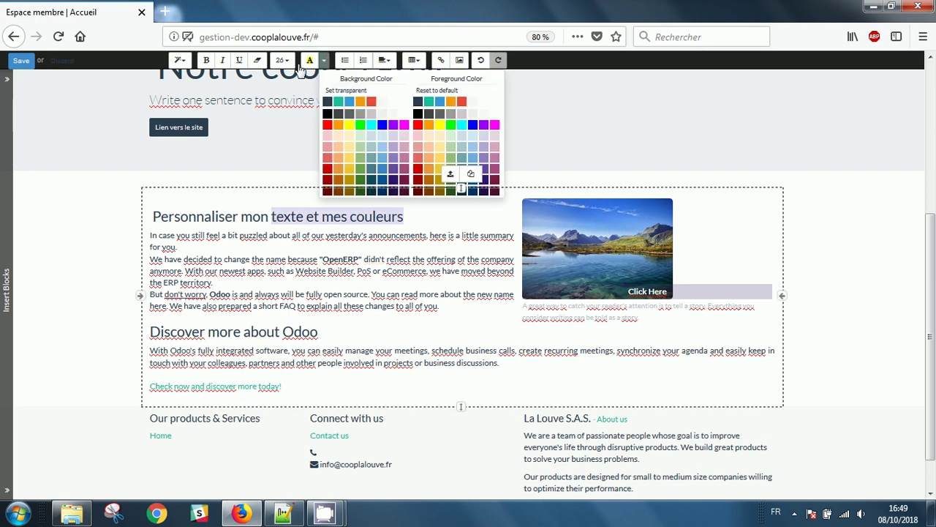
left_click(429, 125)
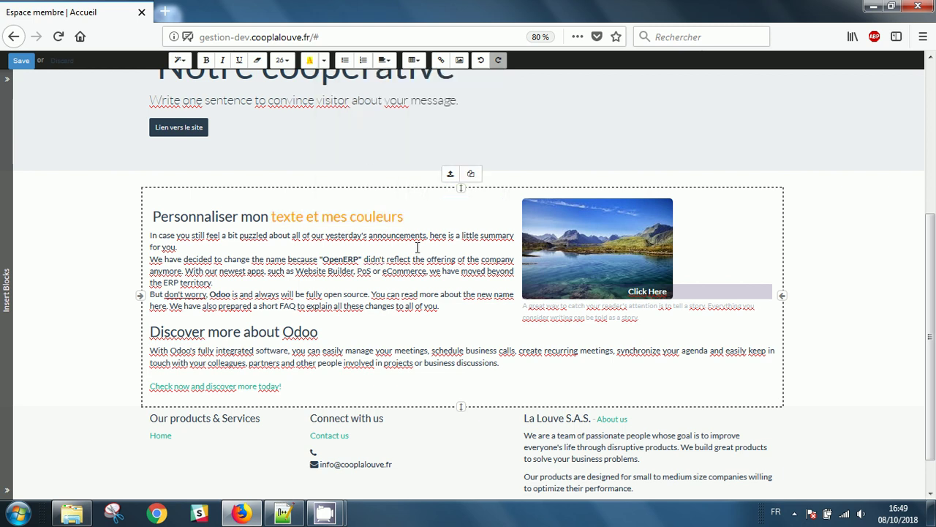
left_click(179, 60)
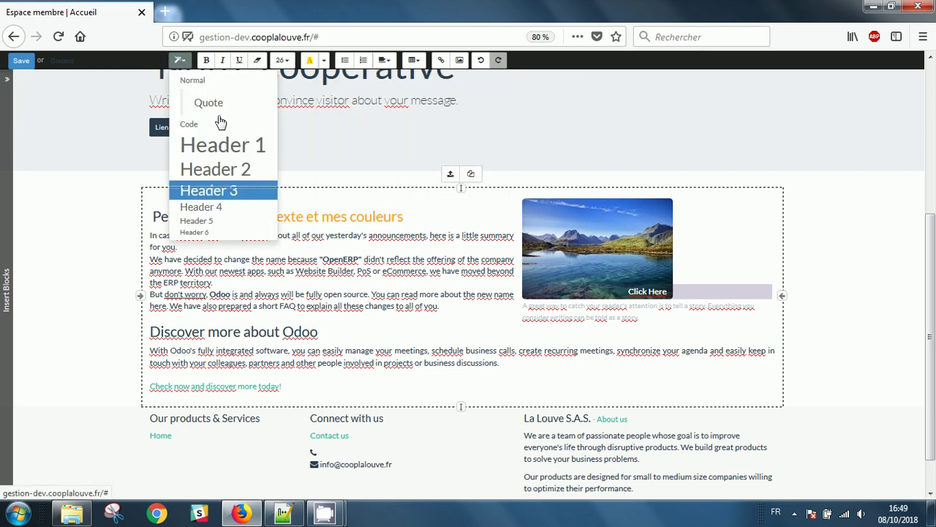
left_click(401, 139)
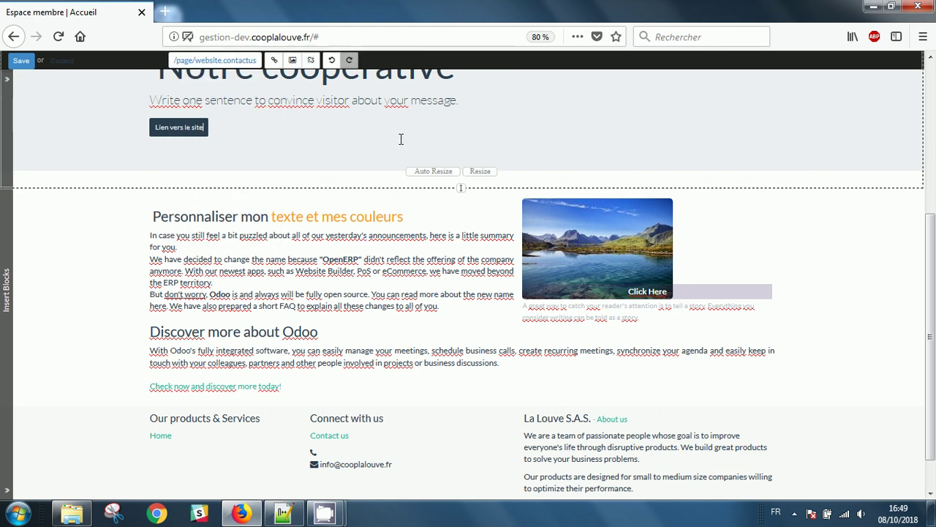
Save the page edits and look over the member-space home page.
left_click(20, 60)
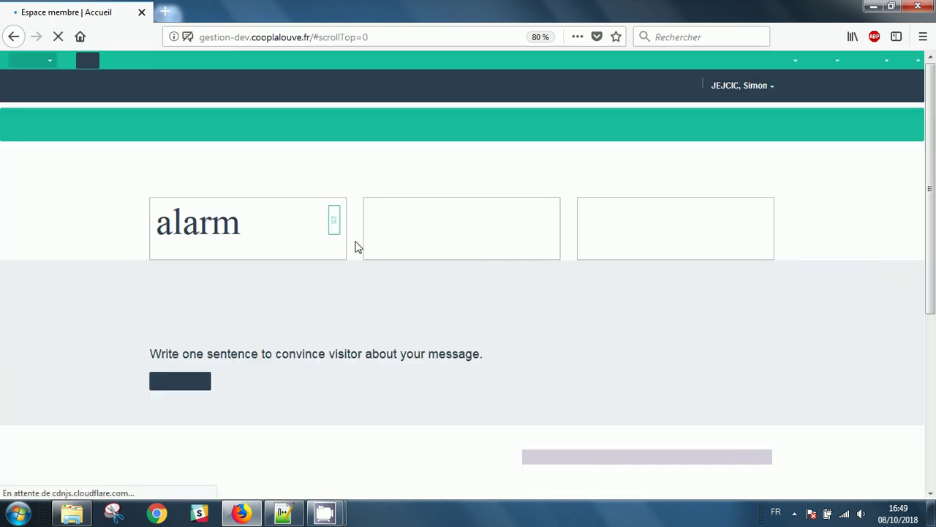
scroll(672, 333, "up", 5)
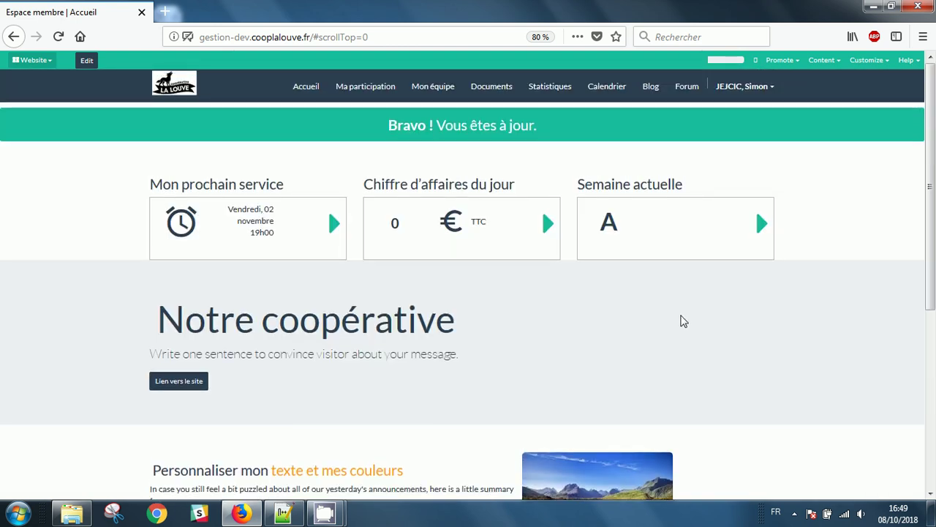
scroll(726, 318, "down", 3)
scroll(725, 320, "up", 2)
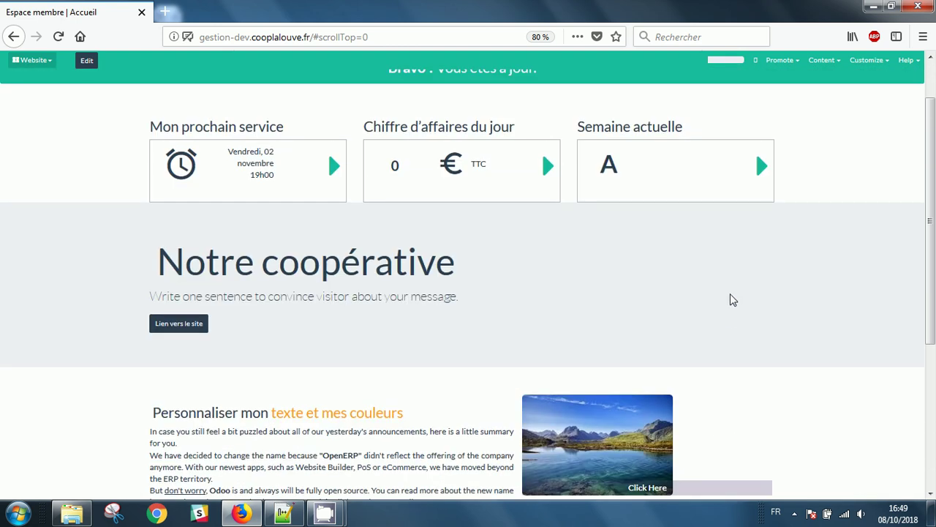
scroll(604, 255, "up", 1)
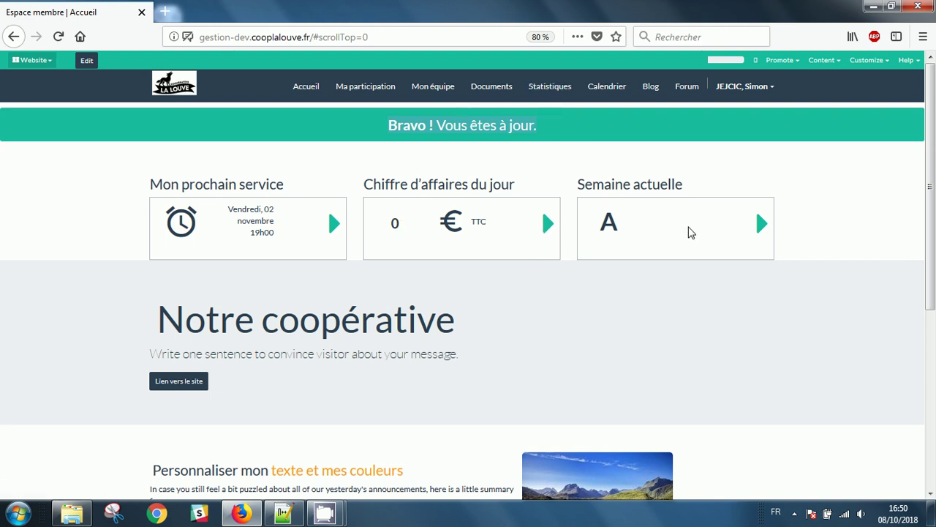
Select the Semaine actuelle heading, then go to the Ma participation page.
left_click_drag(592, 184, 691, 188)
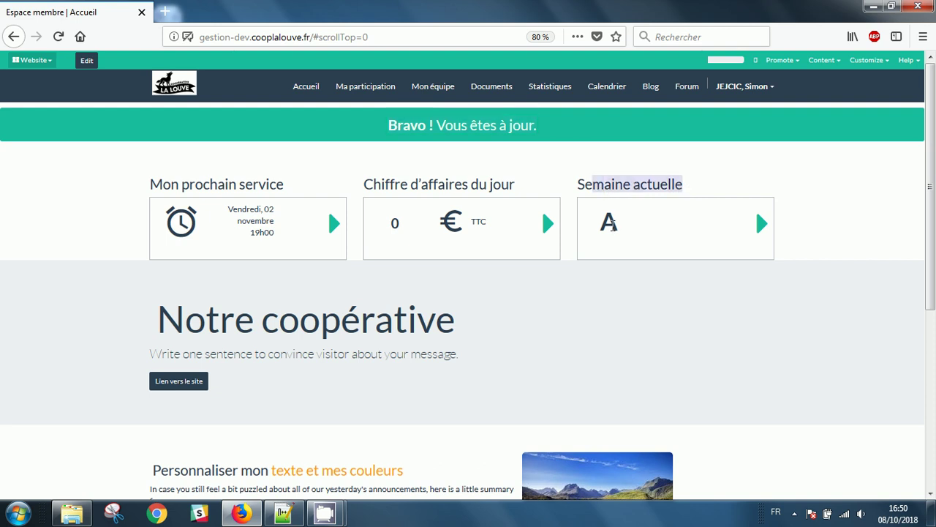
triple_click(687, 188)
left_click(380, 90)
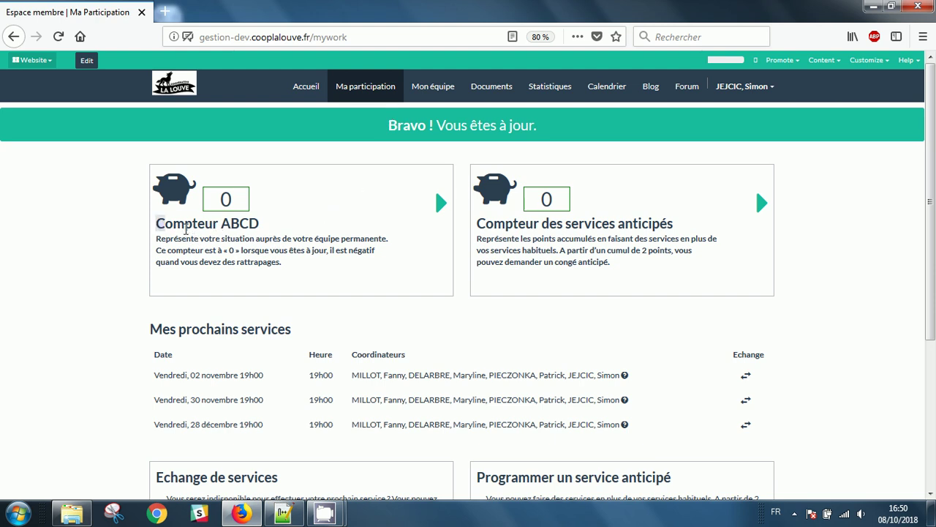
Check the Compteur ABCD, anticipated-services and Mes prochains services sections, then open Programmer un extra.
triple_click(162, 223)
triple_click(661, 226)
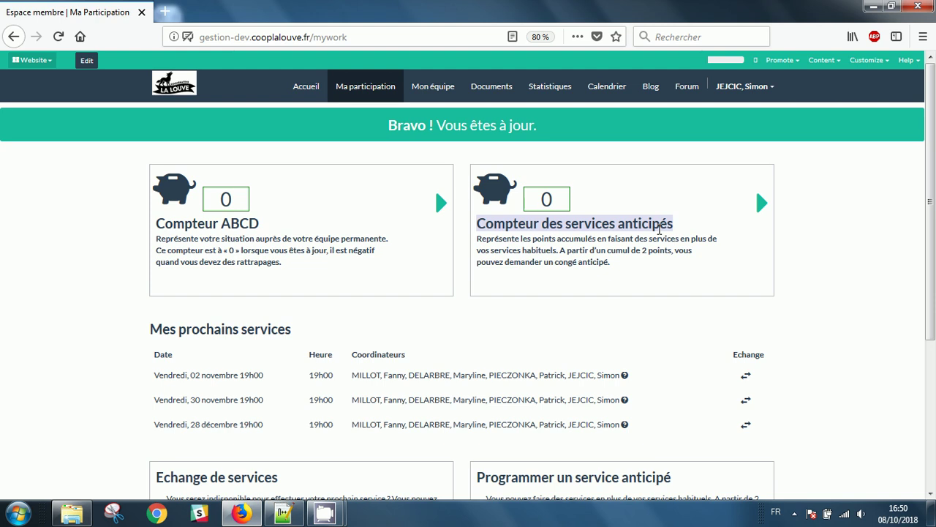
scroll(662, 220, "down", 2)
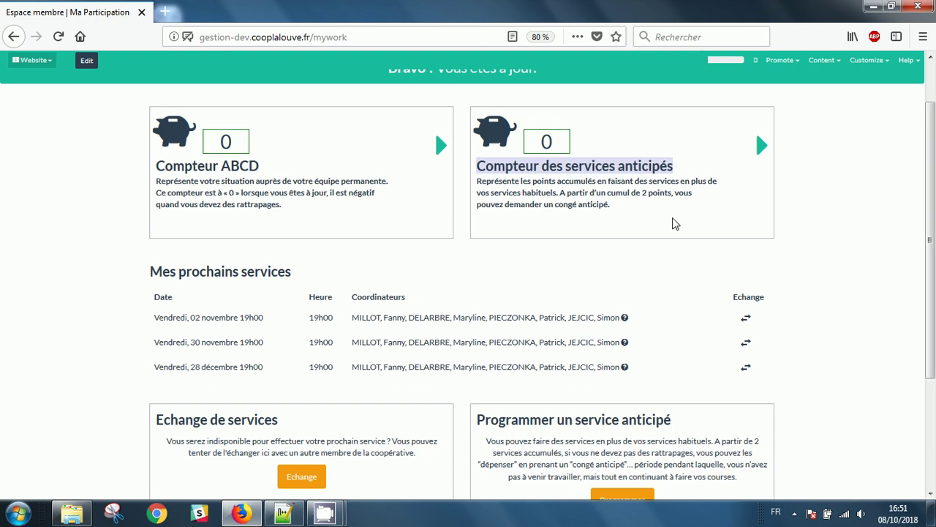
scroll(666, 217, "down", 3)
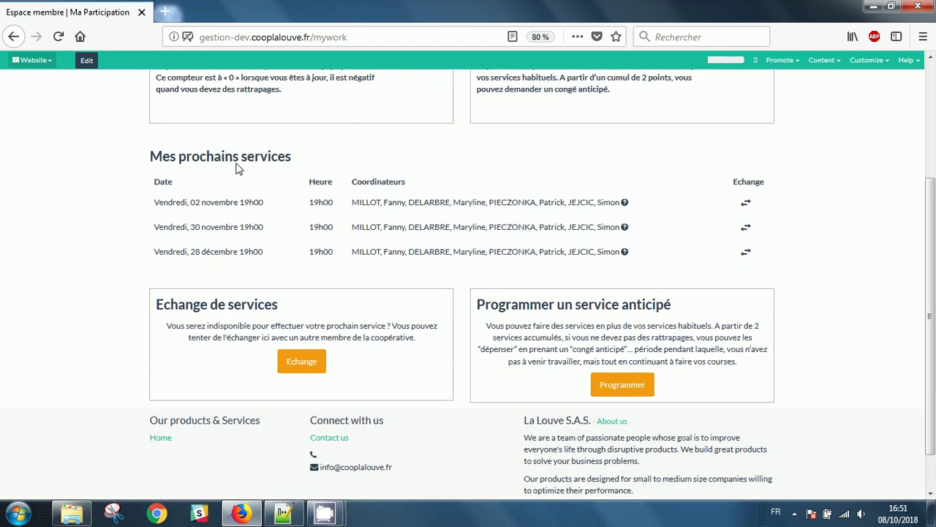
triple_click(235, 156)
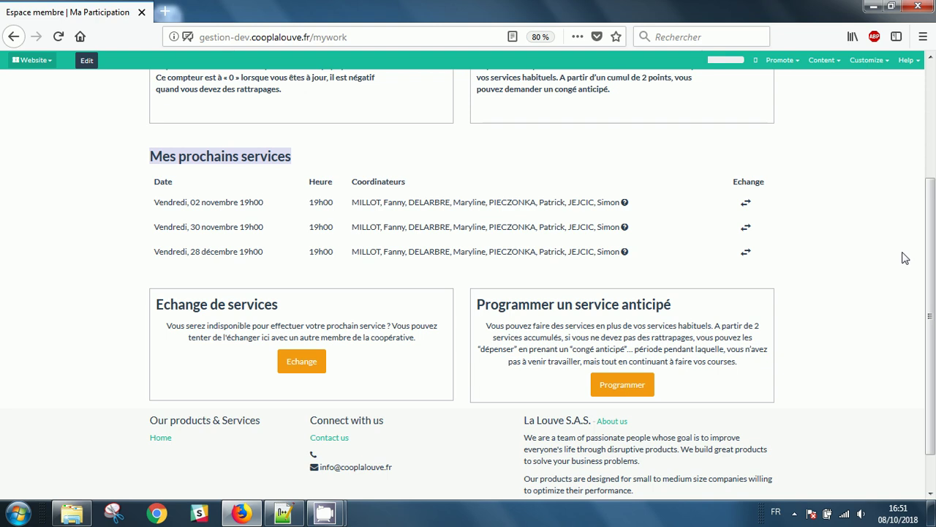
left_click(621, 390)
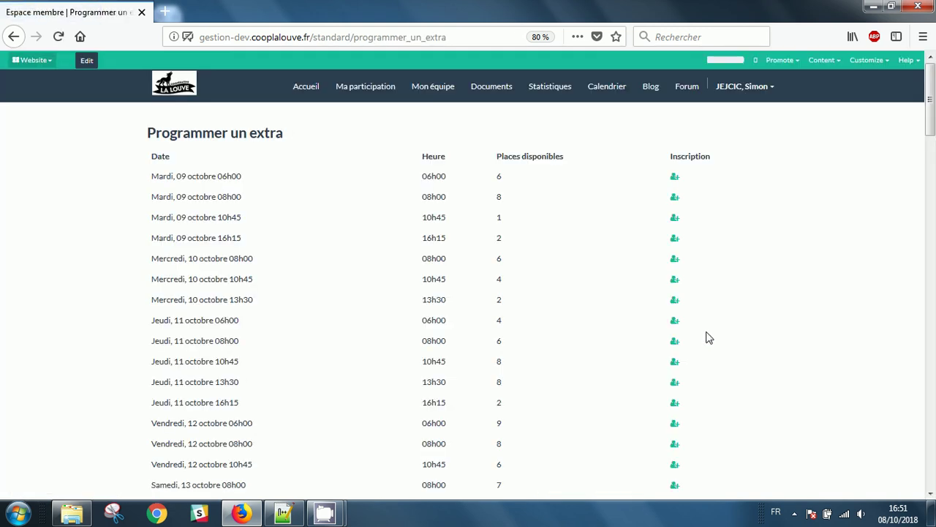
Sign up and confirm registration for the Vendredi 19 octobre 16h15 extra shift.
scroll(219, 324, "down", 6)
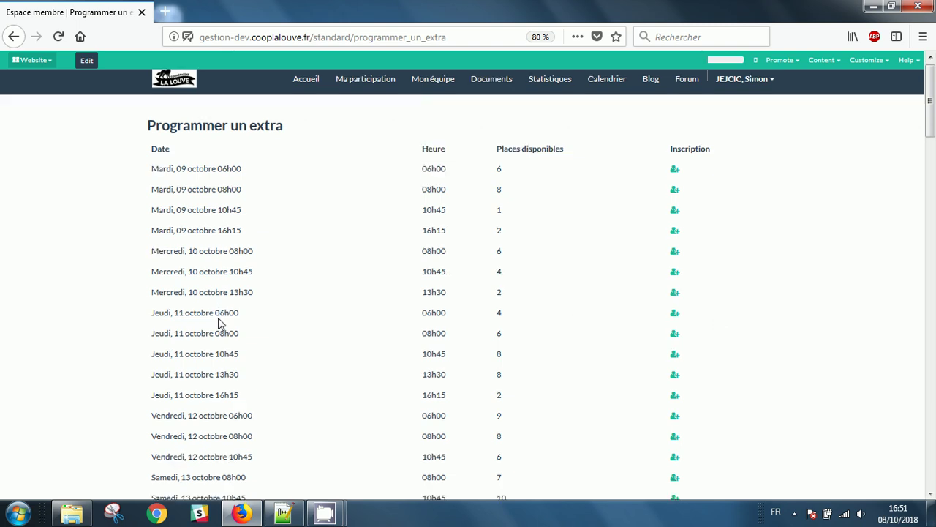
scroll(744, 324, "down", 4)
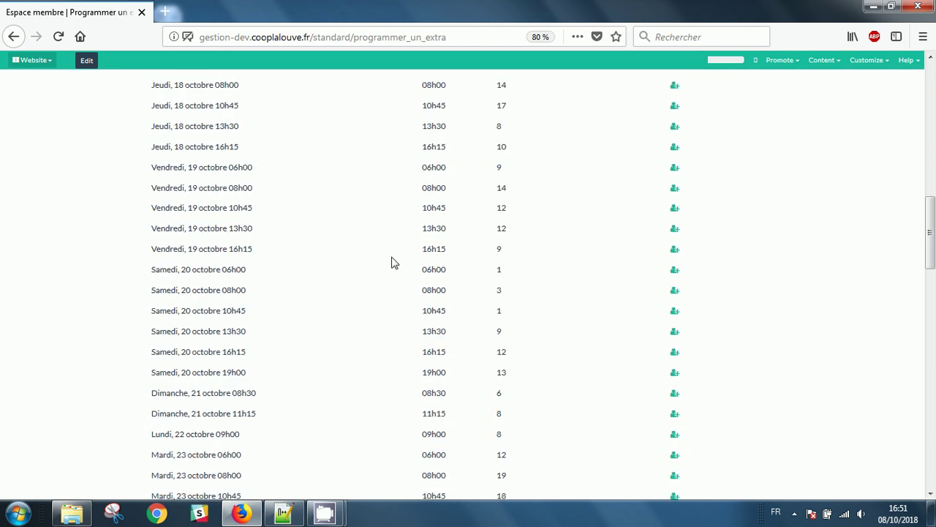
left_click(674, 251)
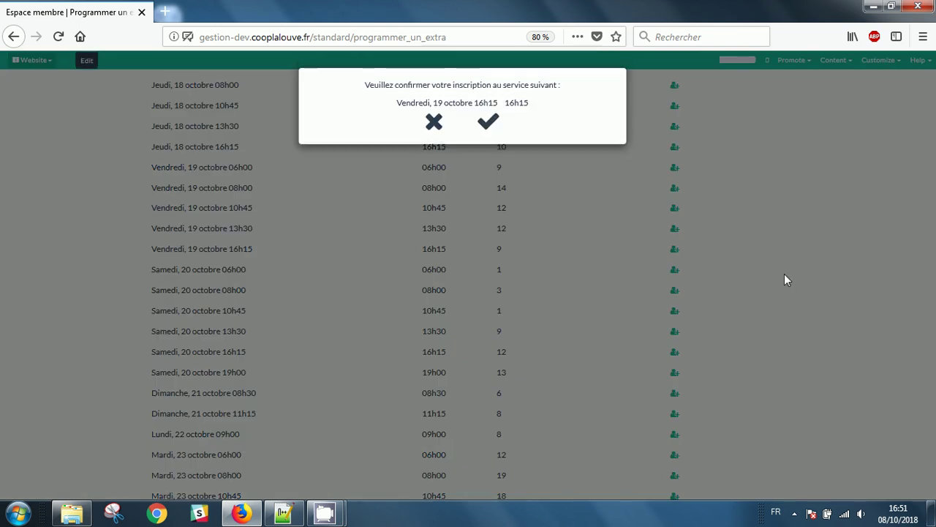
left_click(503, 126)
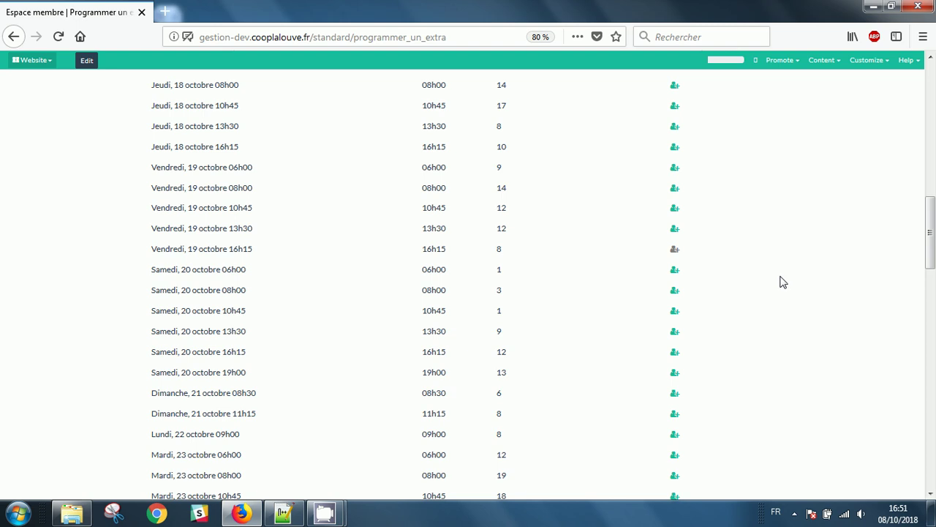
Verify the 19 octobre extra row in Ma participation, then go to Mon équipe.
scroll(782, 282, "up", 10)
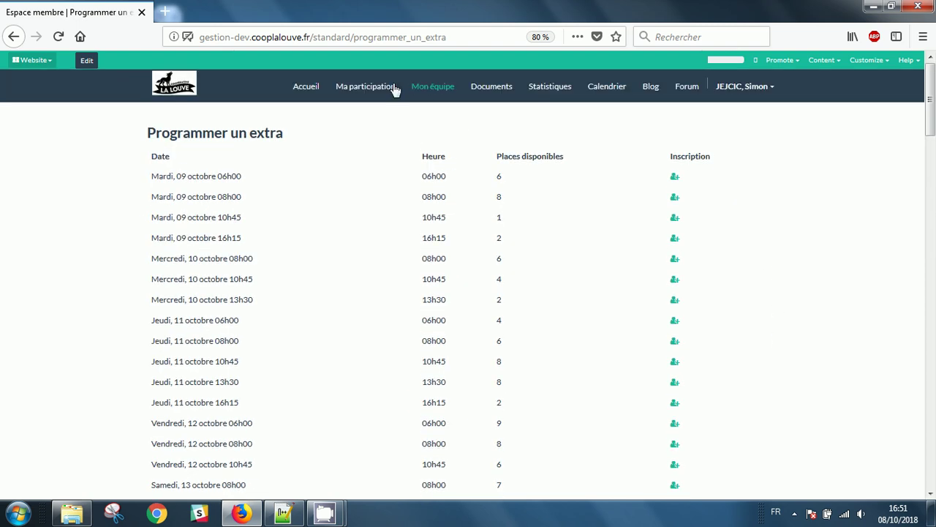
left_click(365, 86)
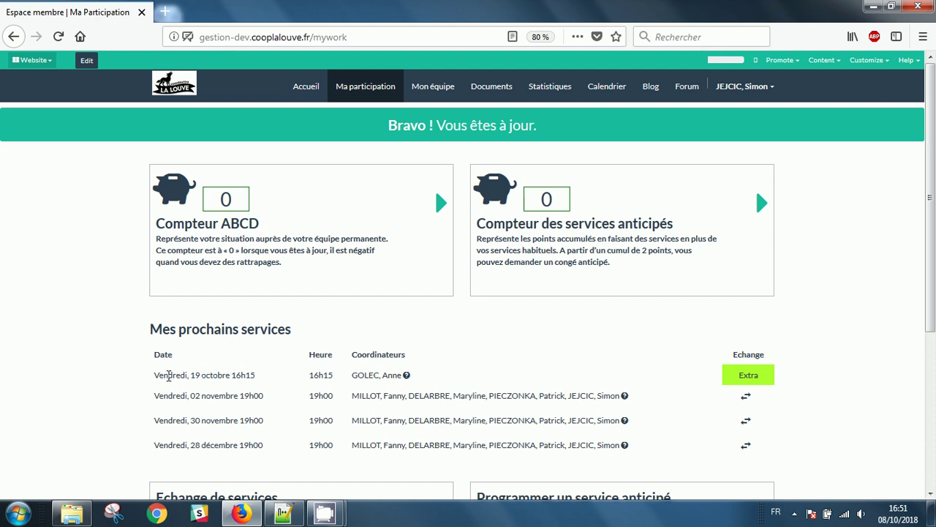
left_click_drag(168, 375, 453, 378)
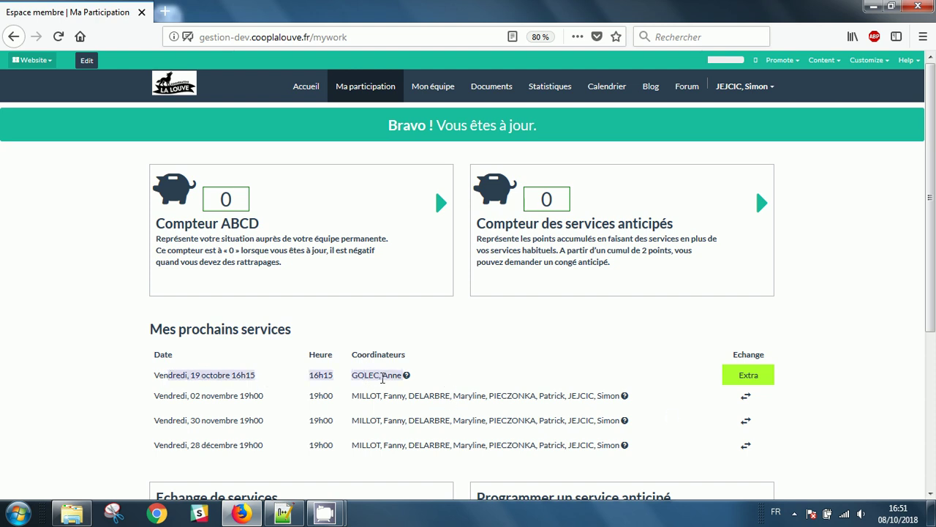
scroll(827, 352, "down", 1)
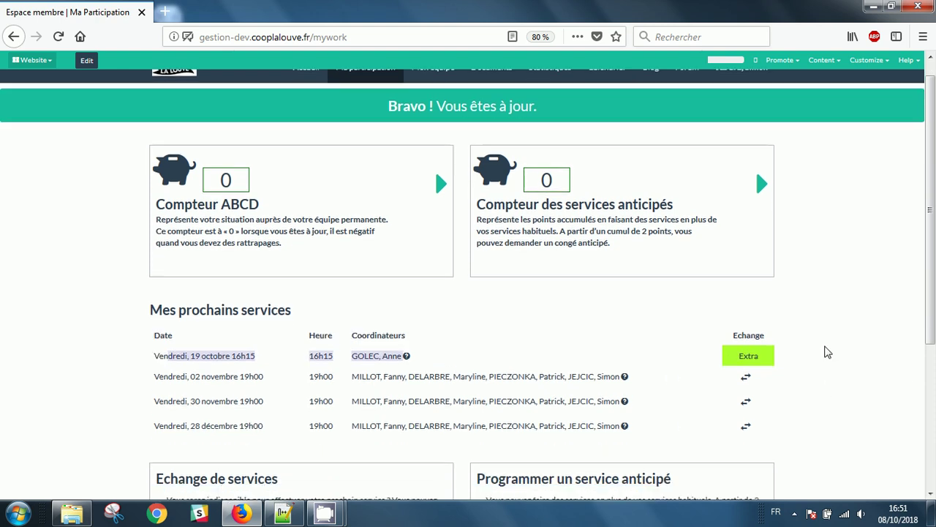
scroll(826, 349, "down", 3)
scroll(721, 359, "up", 5)
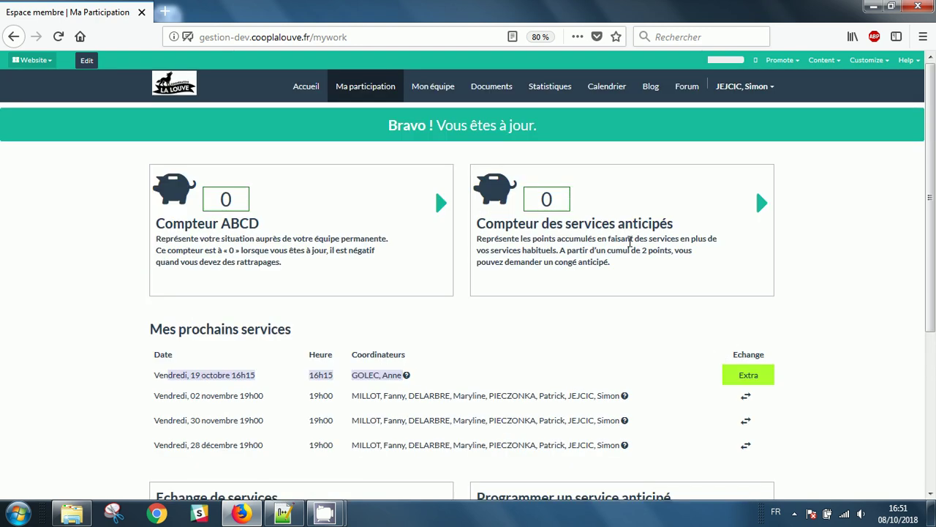
left_click(434, 91)
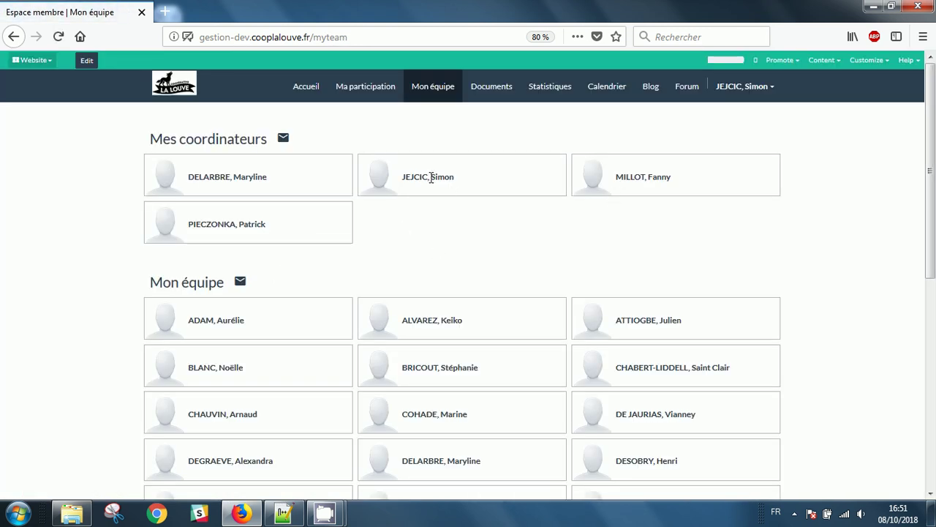
Review the Mon équipe coordinators and member list down to the footer, then open a new tab.
left_click_drag(411, 177, 466, 177)
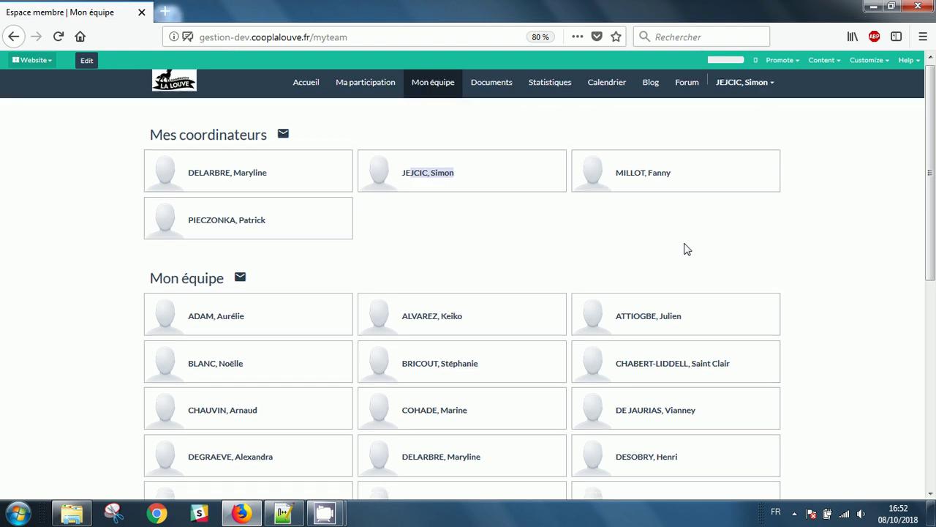
scroll(685, 248, "down", 4)
scroll(683, 246, "up", 4)
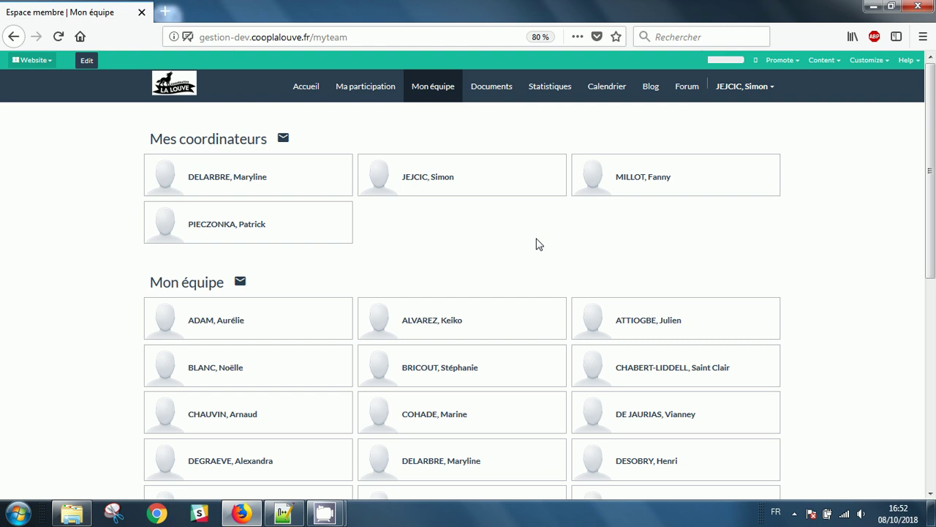
scroll(537, 244, "down", 2)
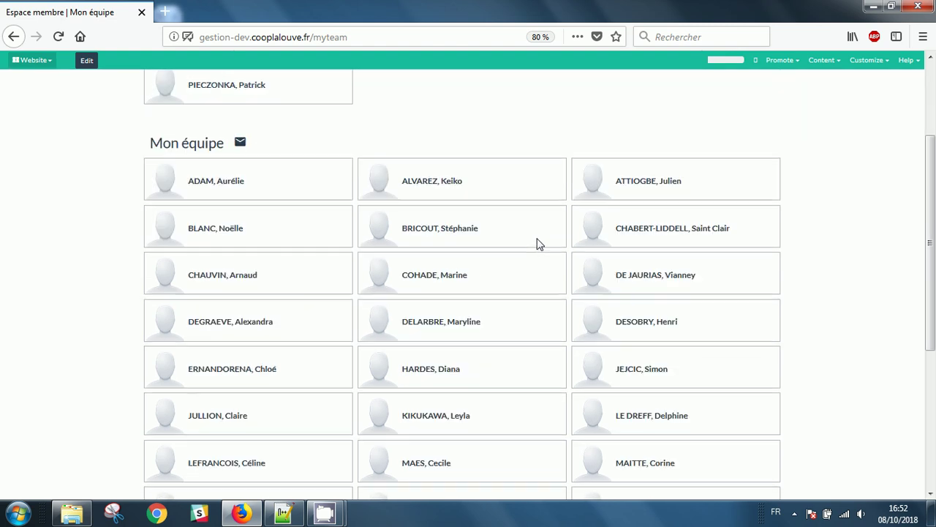
scroll(817, 327, "down", 1)
scroll(818, 328, "down", 2)
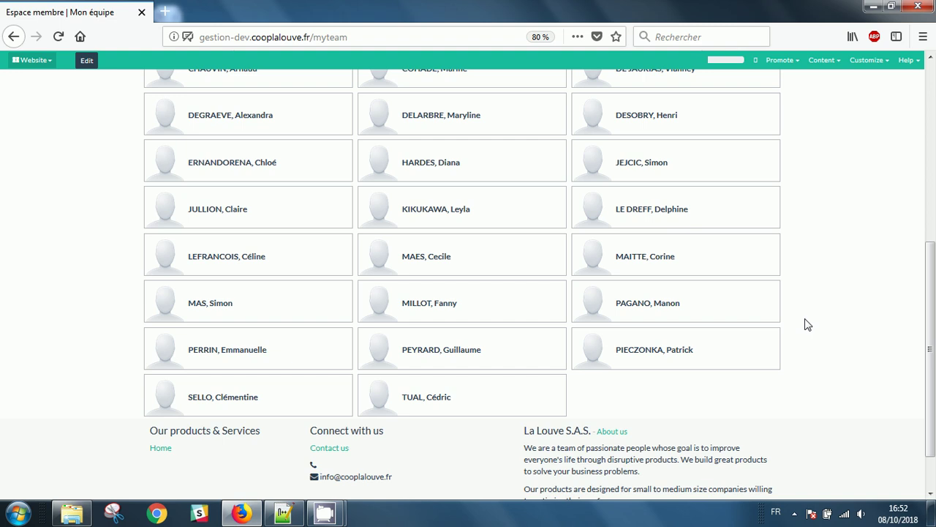
scroll(806, 324, "up", 5)
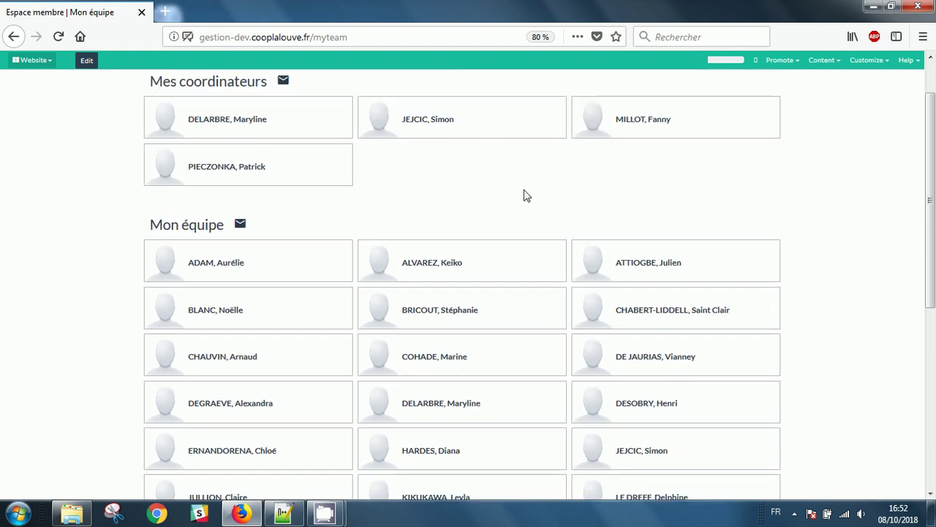
scroll(512, 205, "up", 1)
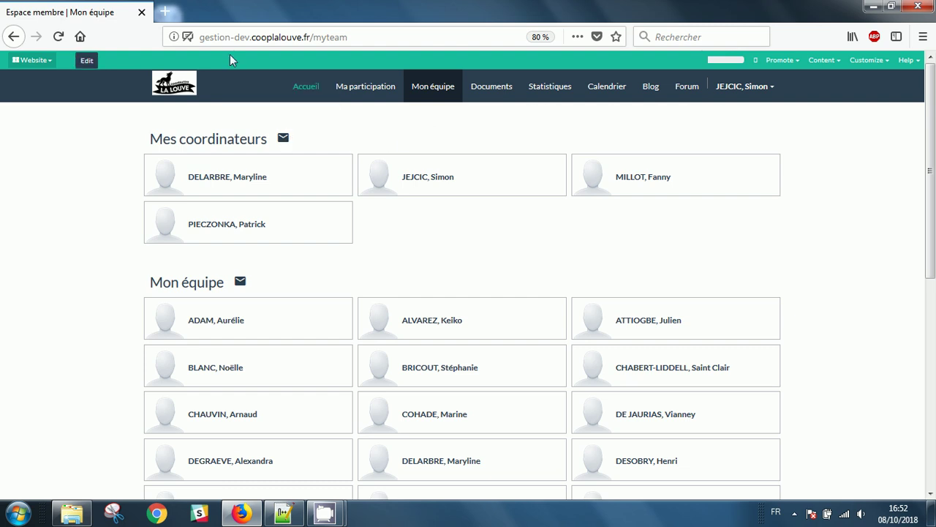
left_click(165, 11)
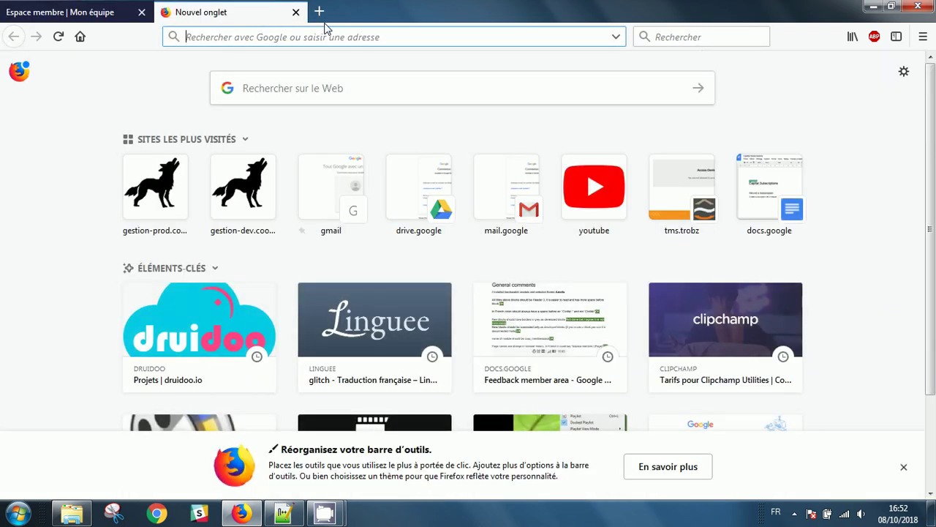
Paste the coordinators' e-mail address into the new tab's address bar, then close that tab.
key("ctrl+v")
left_click_drag(324, 34, 154, 52)
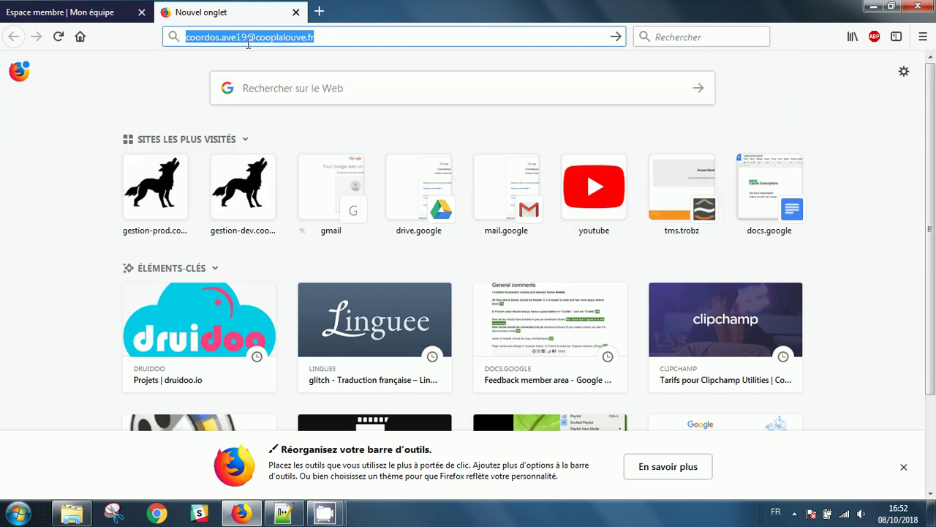
left_click(296, 12)
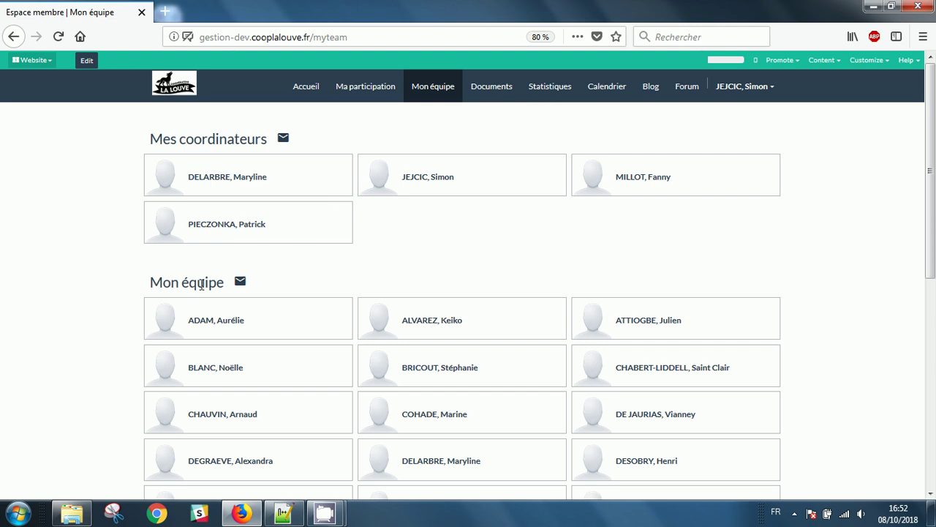
double_click(198, 287)
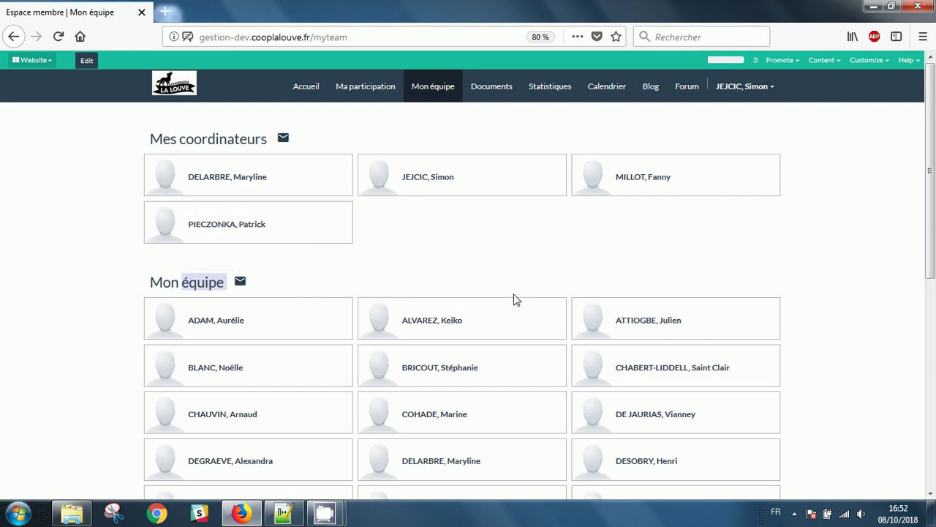
scroll(487, 305, "down", 4)
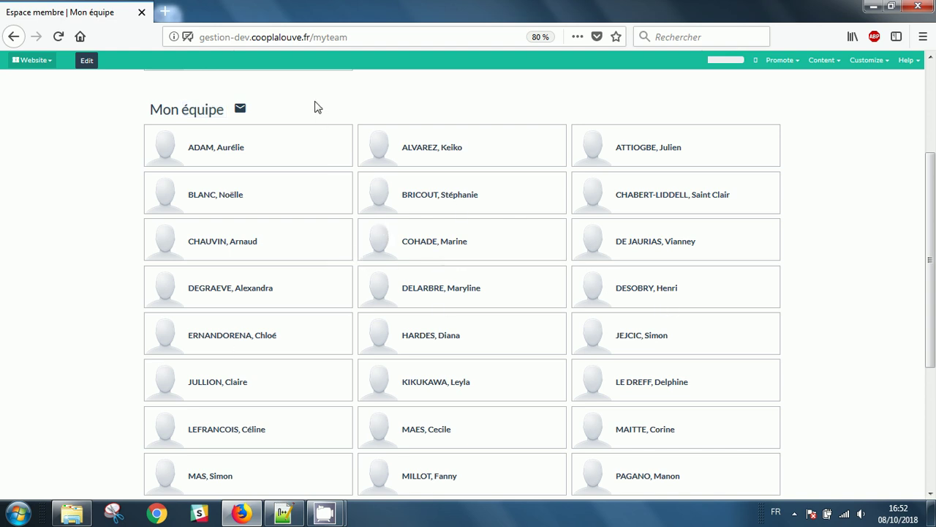
left_click(316, 102)
scroll(397, 125, "up", 5)
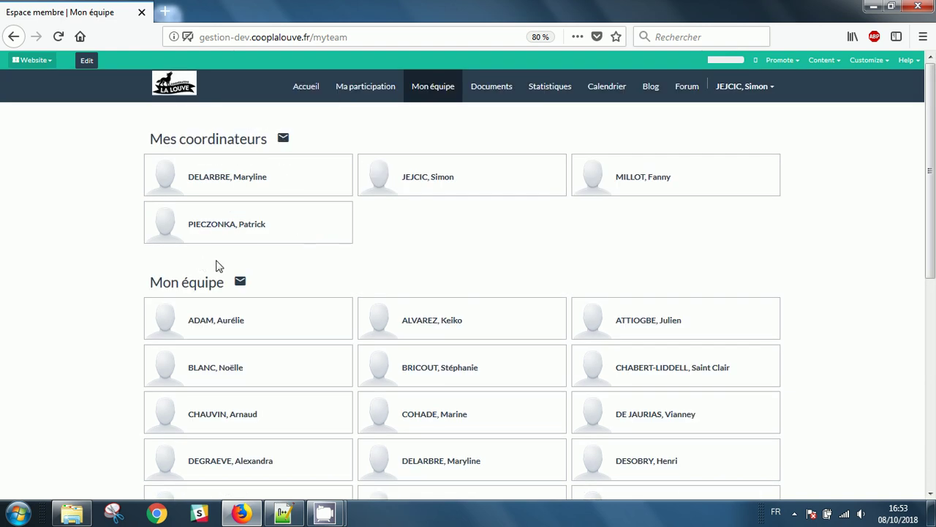
left_click(241, 283)
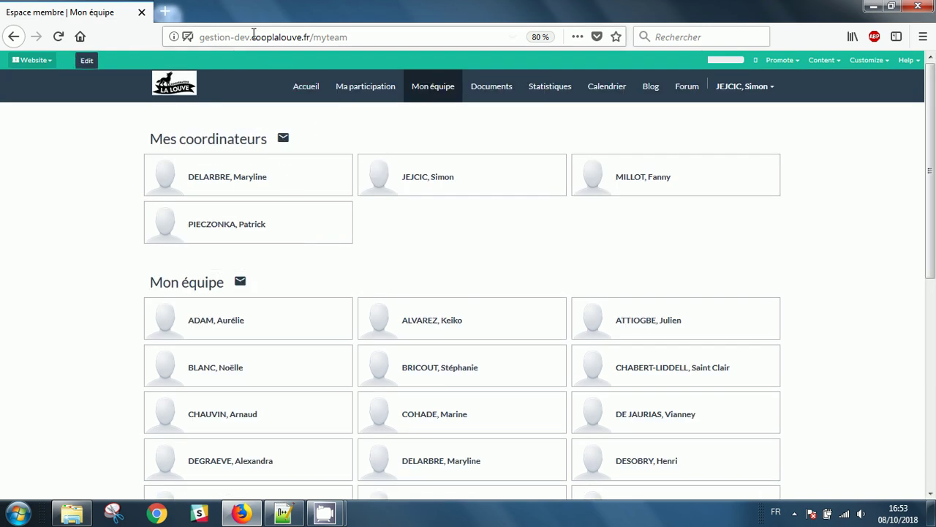
left_click(165, 11)
key("ctrl+v")
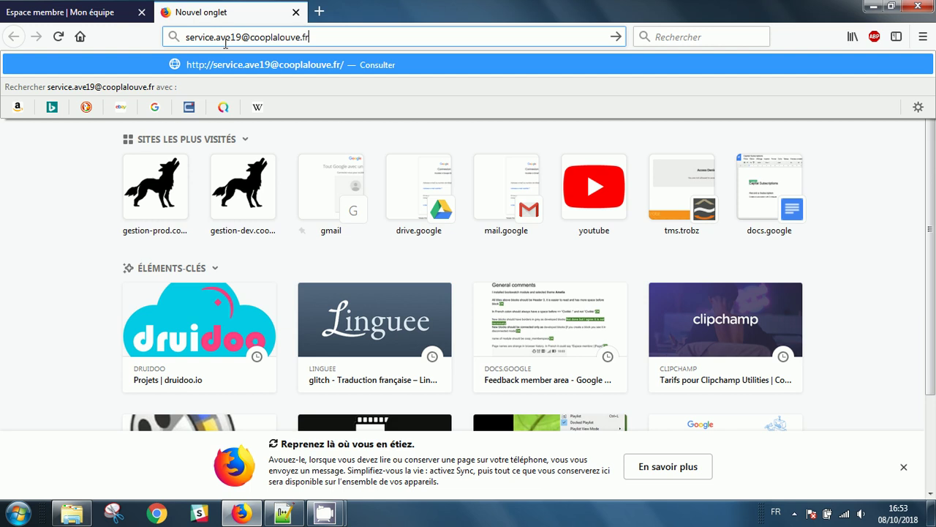
left_click(295, 12)
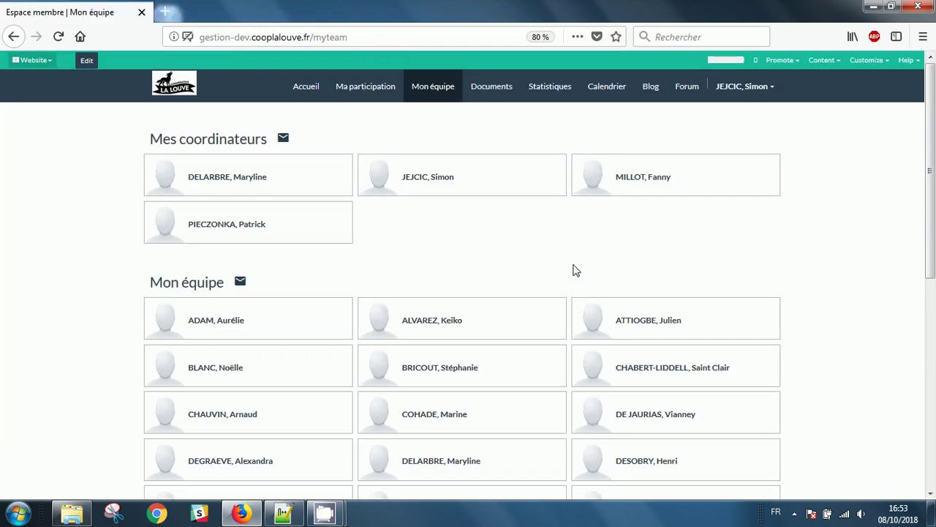
Open the Documents page in edit mode and add a sample Text Block section.
left_click(504, 97)
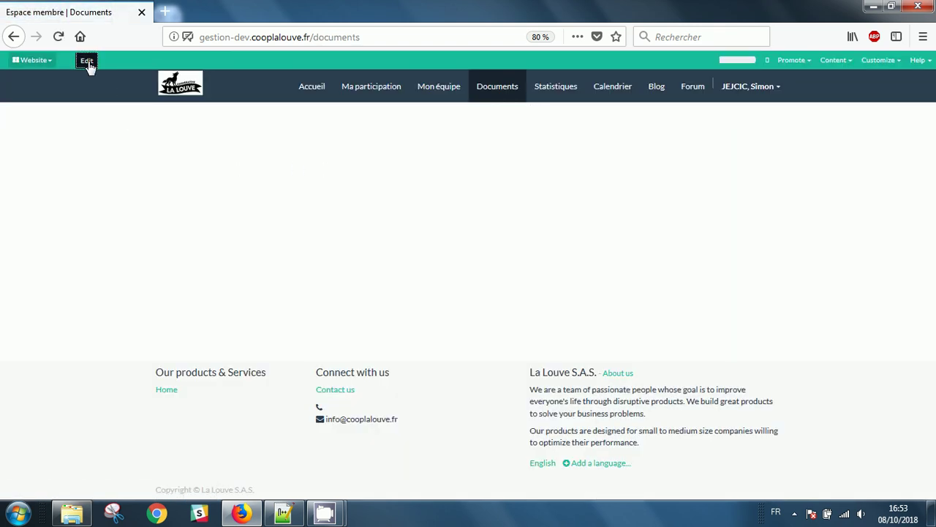
left_click(86, 60)
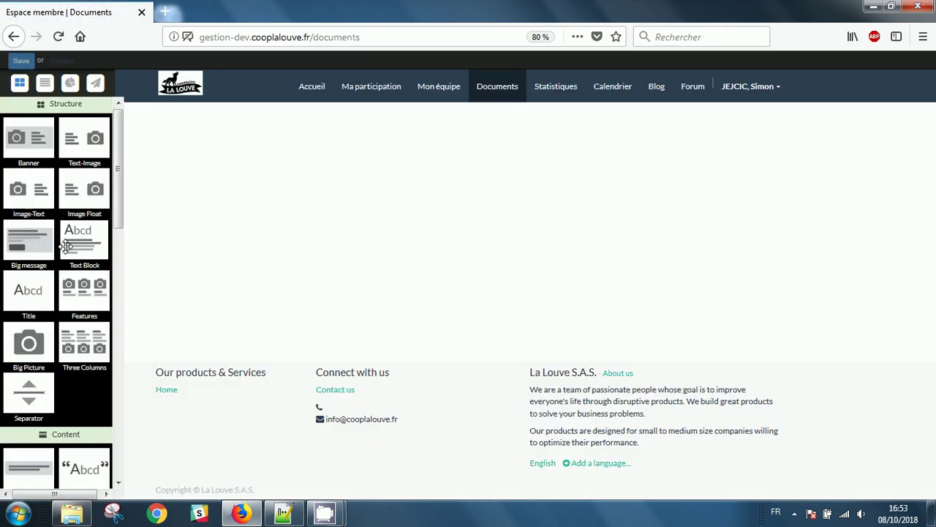
left_click_drag(69, 245, 319, 181)
Link the second paragraph to 'lien' and save the Documents page.
triple_click(303, 219)
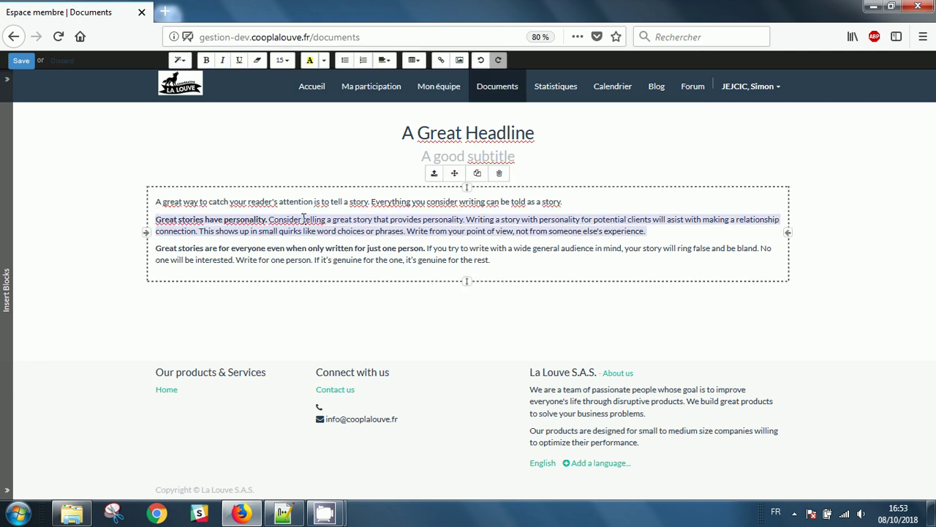
left_click(440, 60)
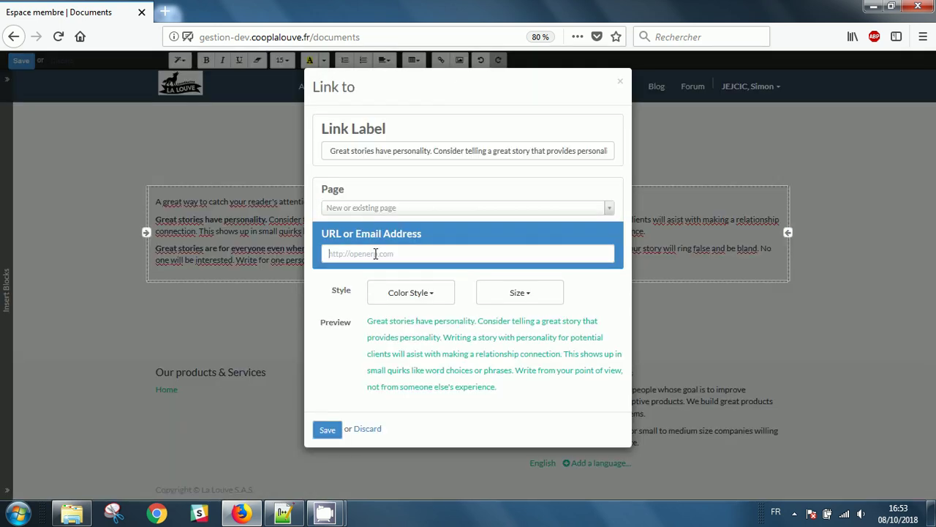
type("lien drive")
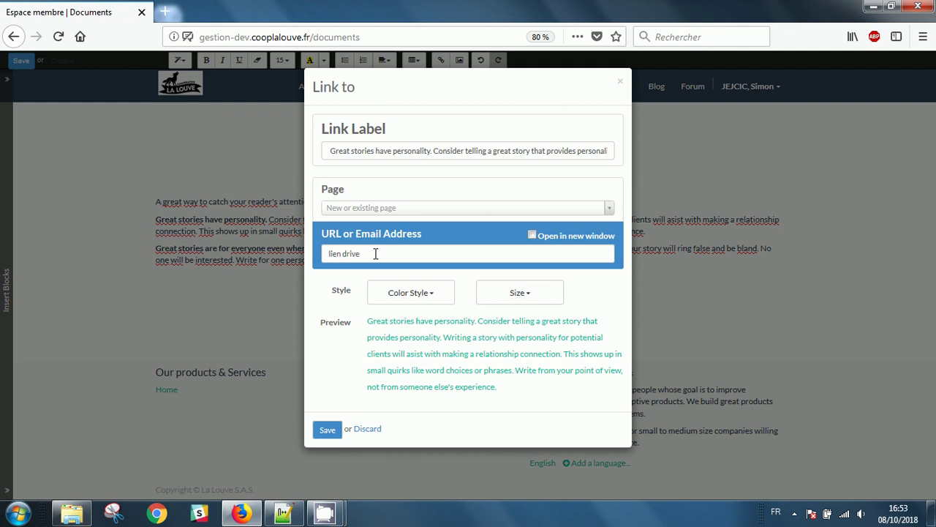
left_click(326, 429)
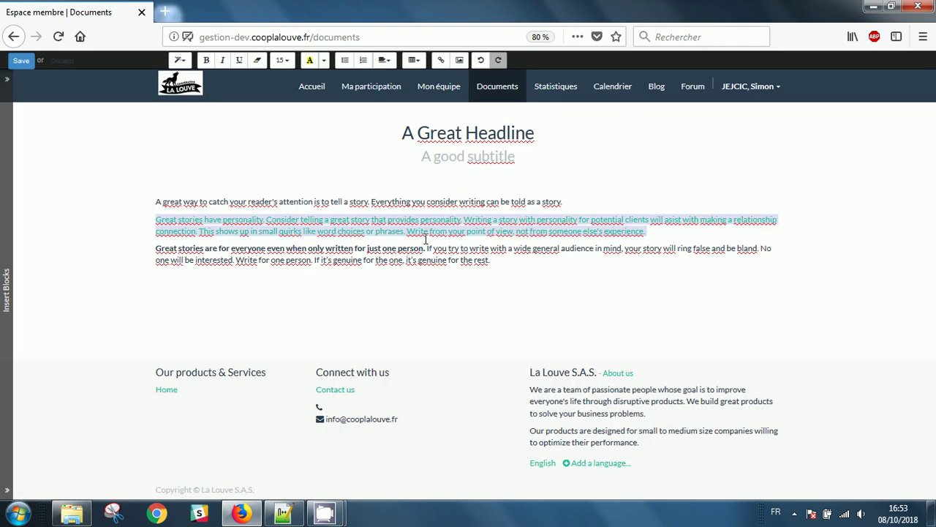
left_click(22, 61)
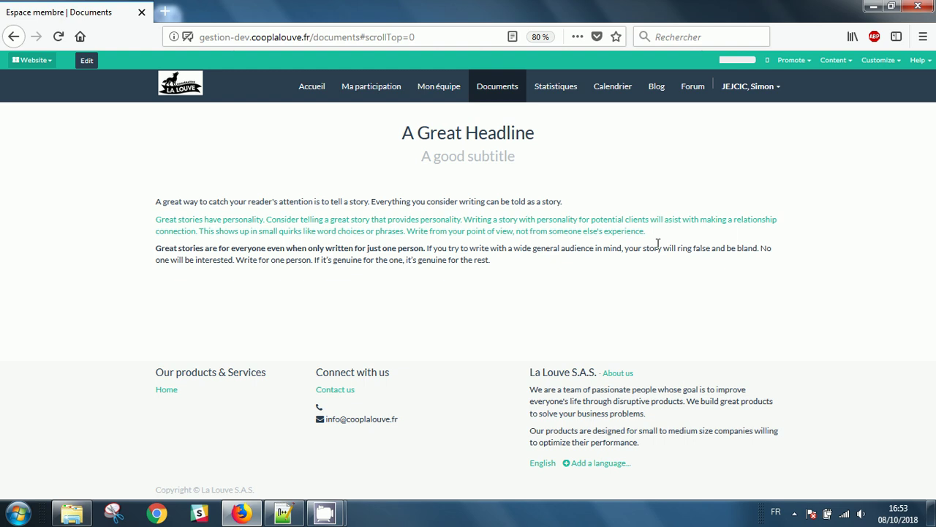
Review the Statistiques Coopérateurs actifs, Ventes cette année figures and revenue chart, then return to Ma participation.
left_click(560, 92)
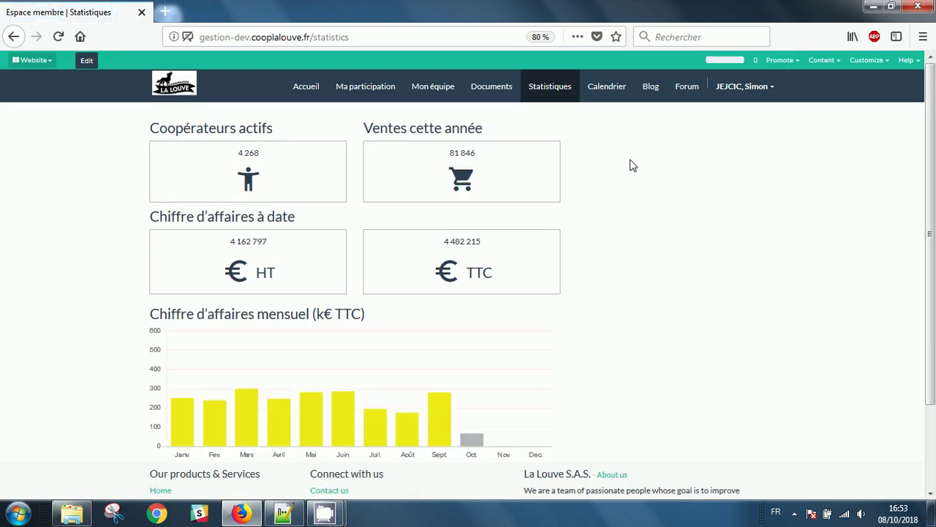
triple_click(248, 132)
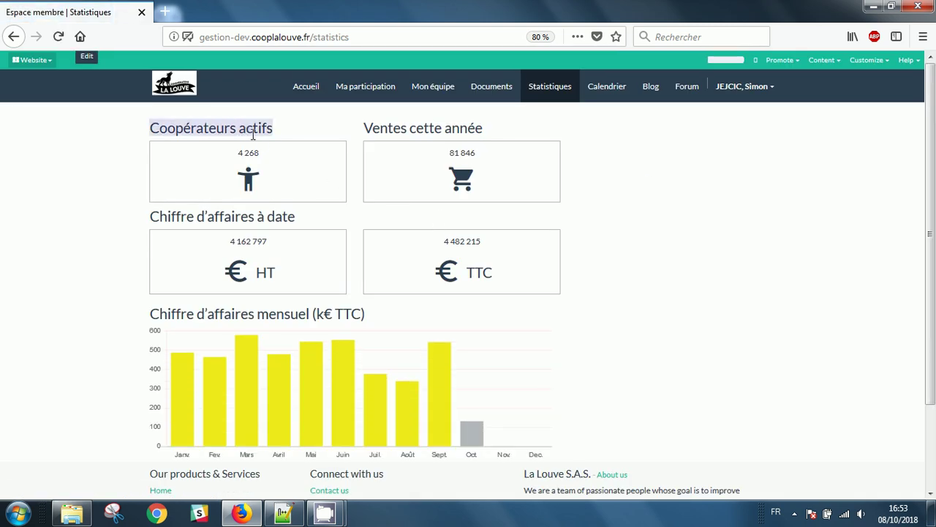
left_click(415, 132)
triple_click(415, 132)
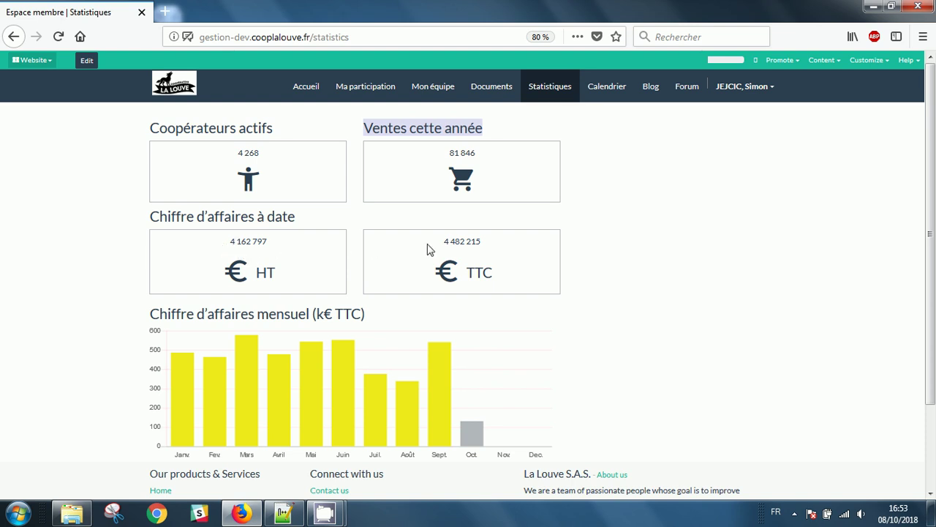
scroll(367, 332, "down", 1)
scroll(367, 333, "down", 1)
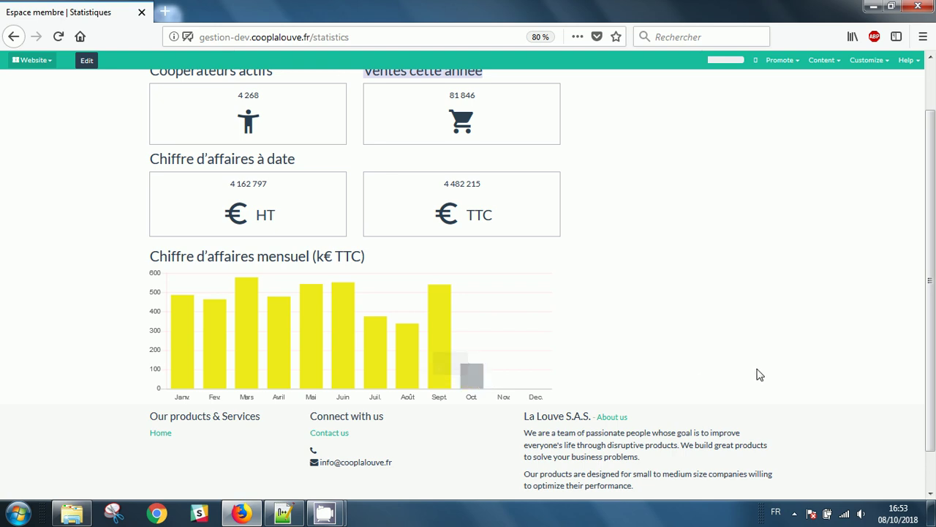
scroll(733, 290, "up", 2)
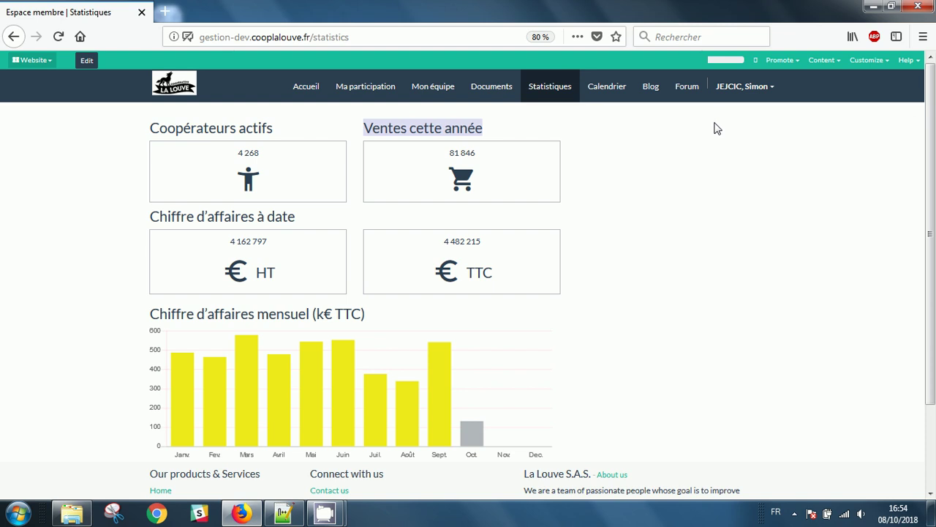
left_click(745, 183)
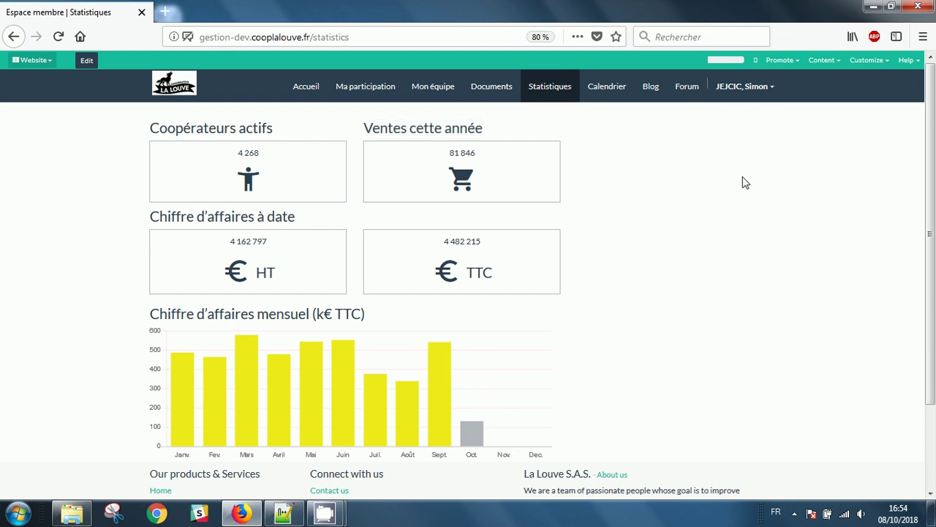
left_click(365, 87)
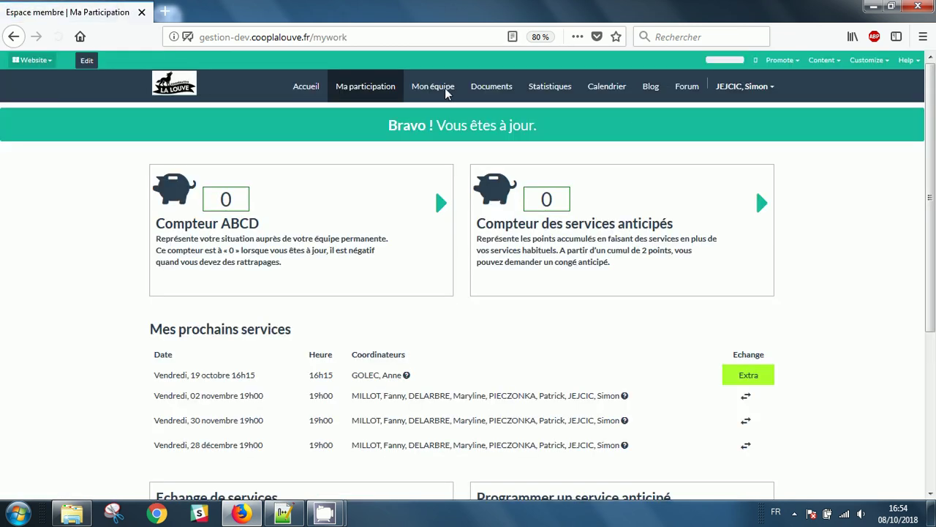
Offer the 02 novembre and 30 novembre services for exchange.
scroll(693, 254, "down", 4)
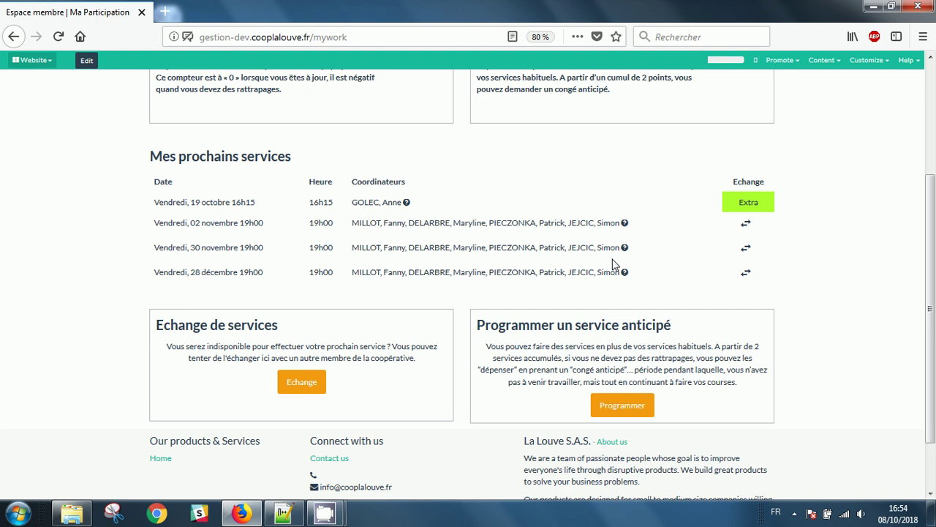
left_click(747, 229)
left_click(746, 248)
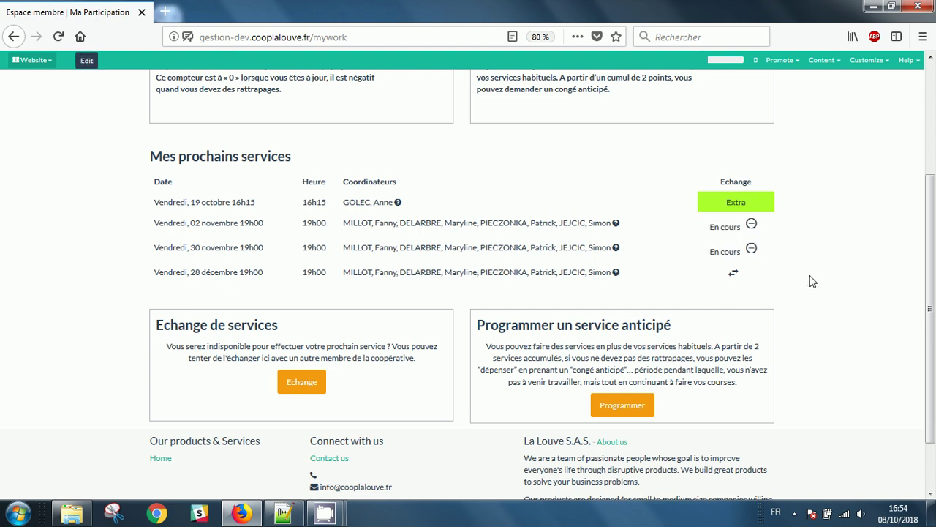
Decline cancelling the 30 novembre exchange so it stays En cours.
left_click(752, 248)
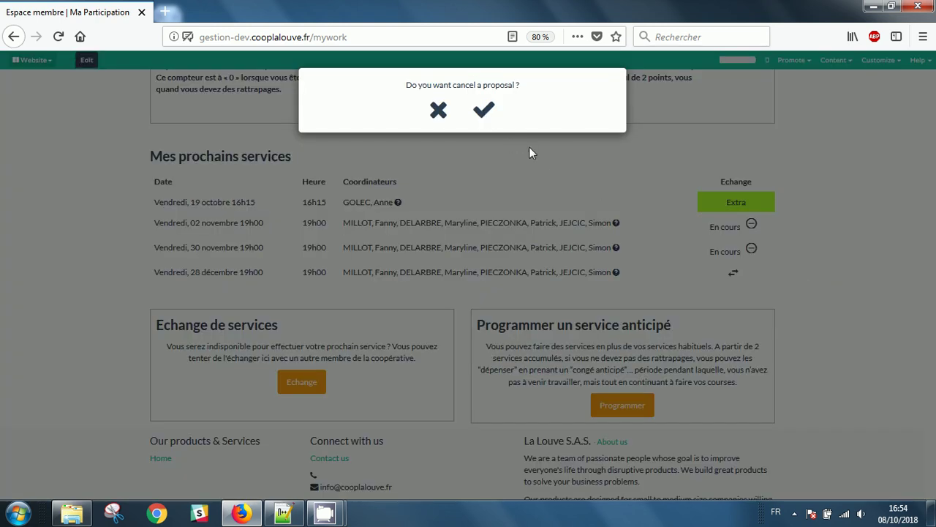
left_click(438, 110)
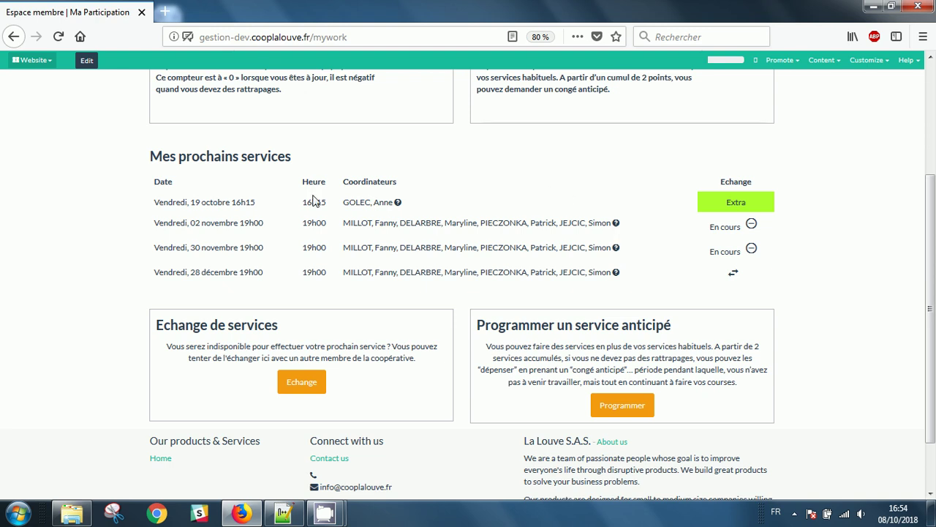
left_click(923, 39)
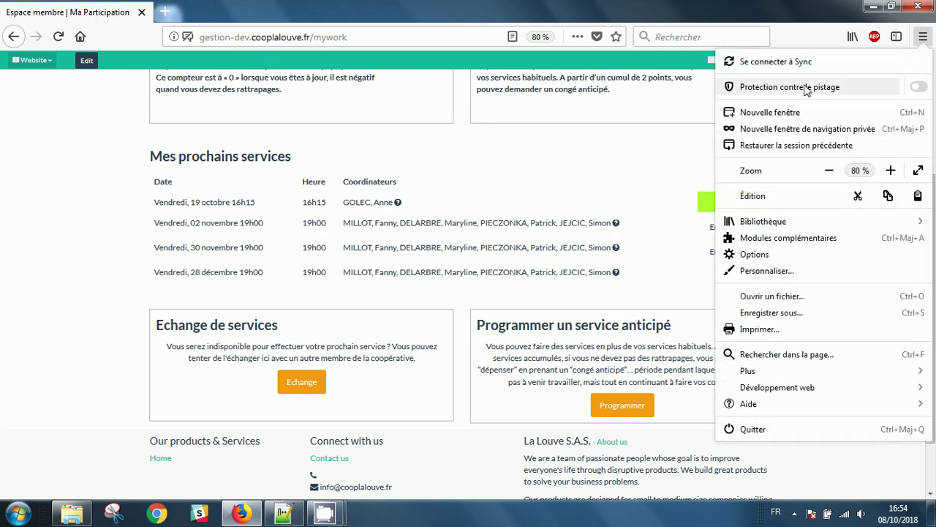
Open the gestion-dev member-space login page in a new private window.
left_click(805, 125)
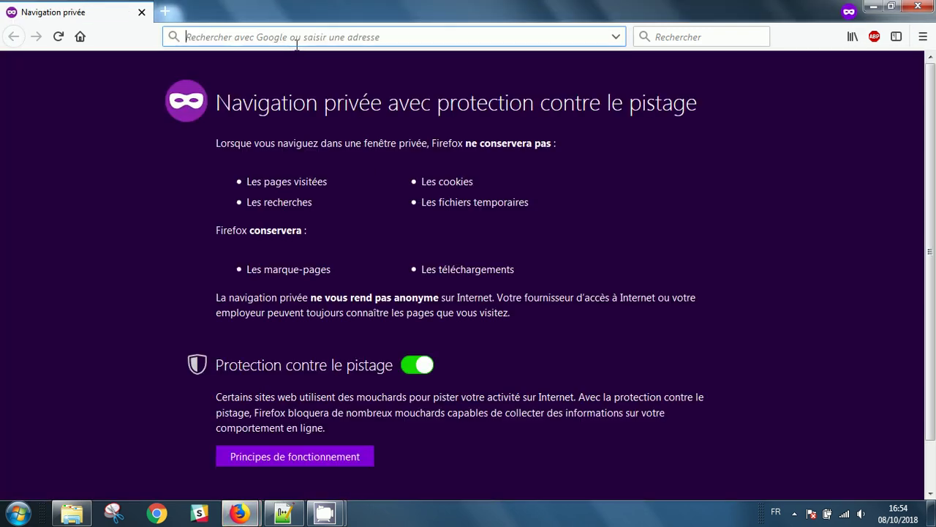
type("gestion-prod.cooplalouve.fr/")
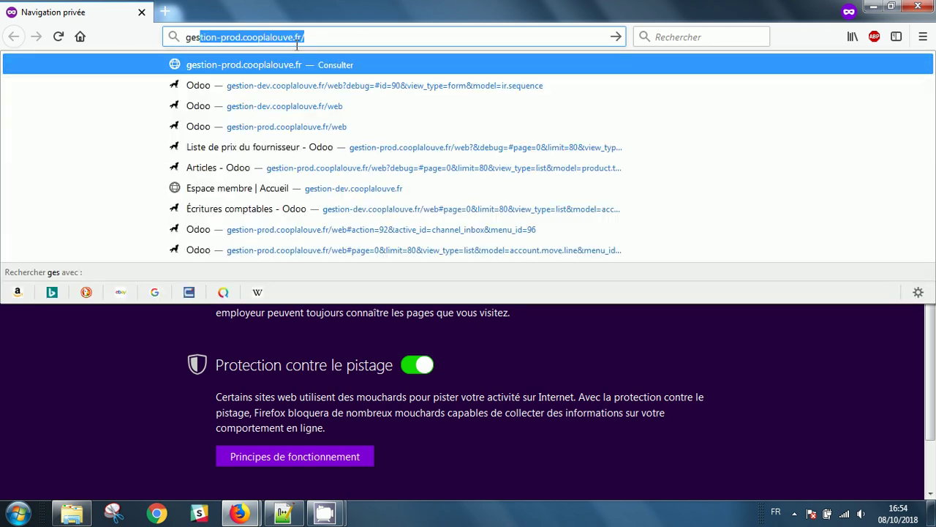
left_click(299, 108)
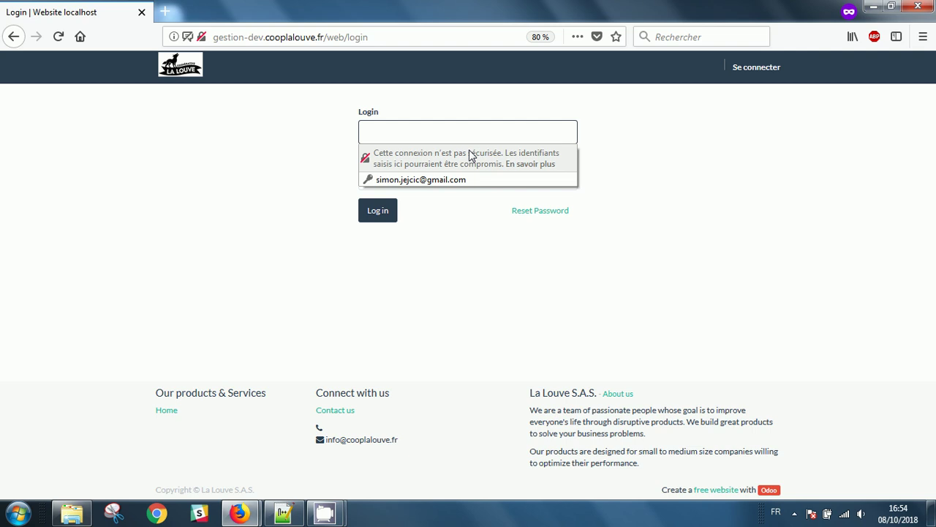
Select the classic member's e-mail address in the mdp.txt notes file.
left_click(283, 512)
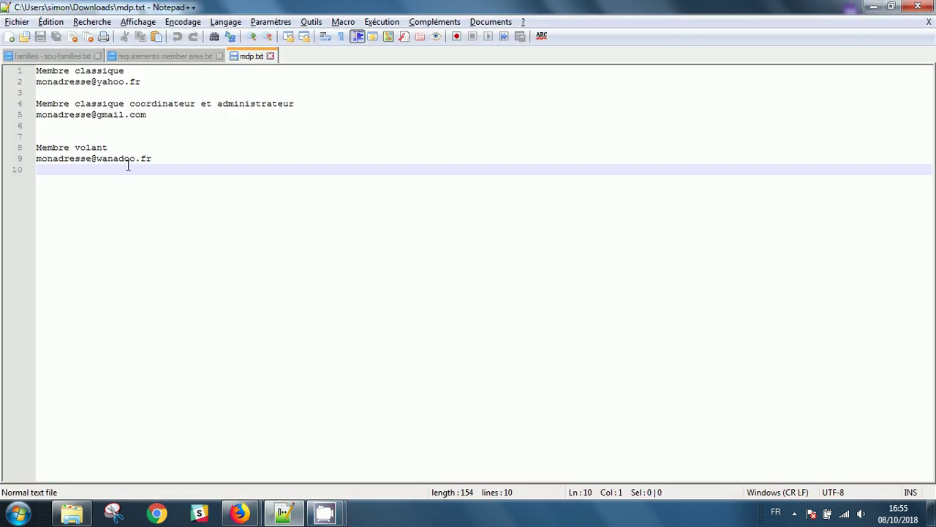
left_click_drag(156, 115, 84, 106)
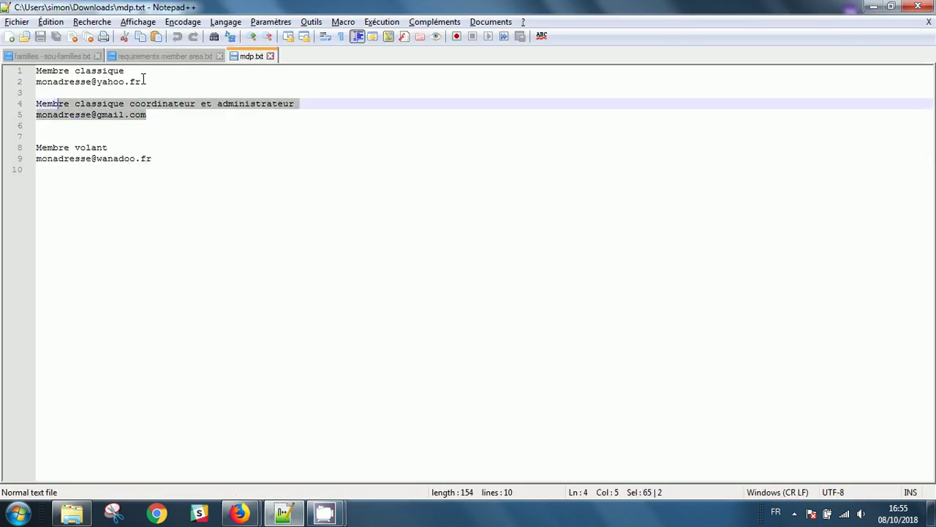
left_click_drag(144, 81, 36, 82)
Log in as the classic member using the copied e-mail and the account password.
key("ctrl+c")
key("alt+Tab")
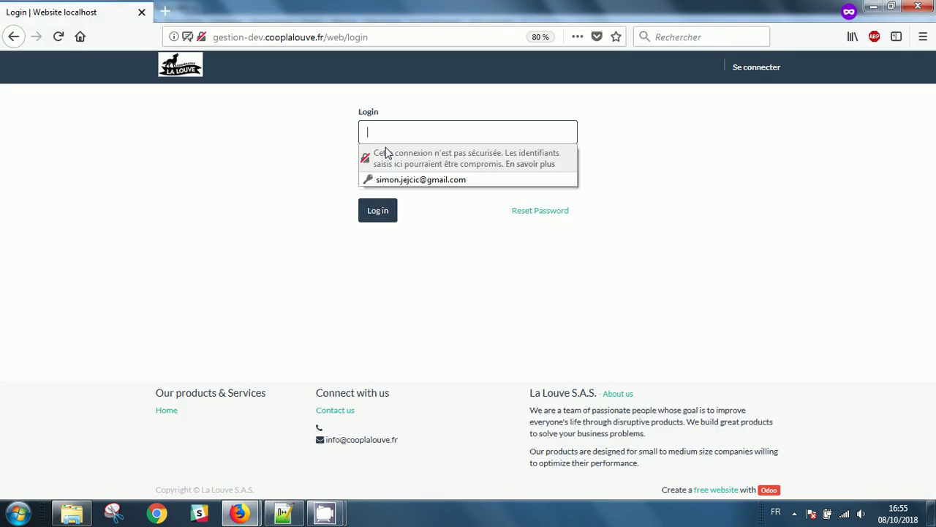
key("ctrl+v")
left_click(387, 176)
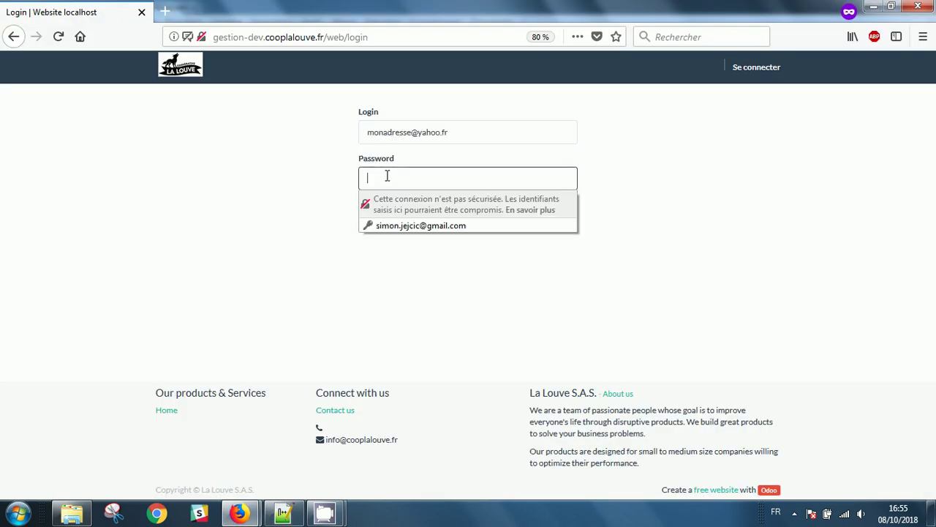
type("••••••••")
key("Return")
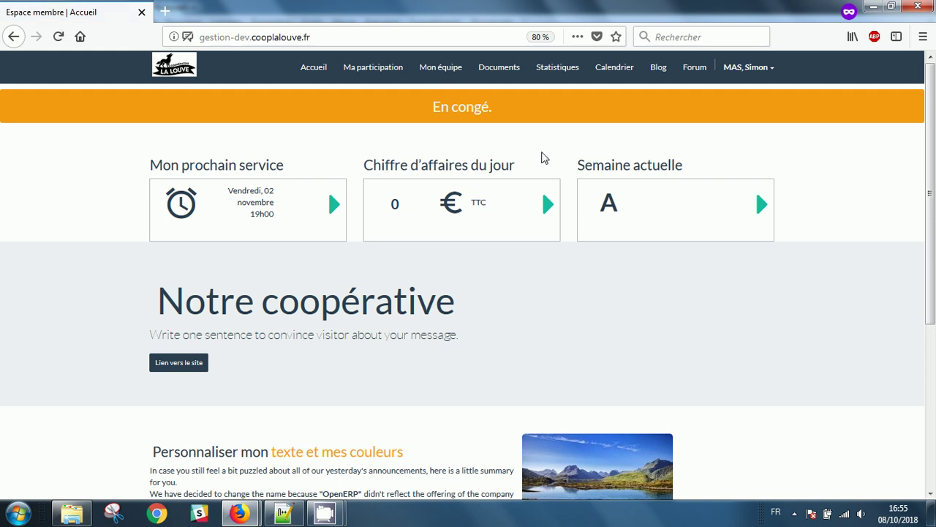
Open Ma participation and review the three upcoming Friday 19h00 services.
scroll(711, 327, "down", 3)
scroll(711, 328, "down", 2)
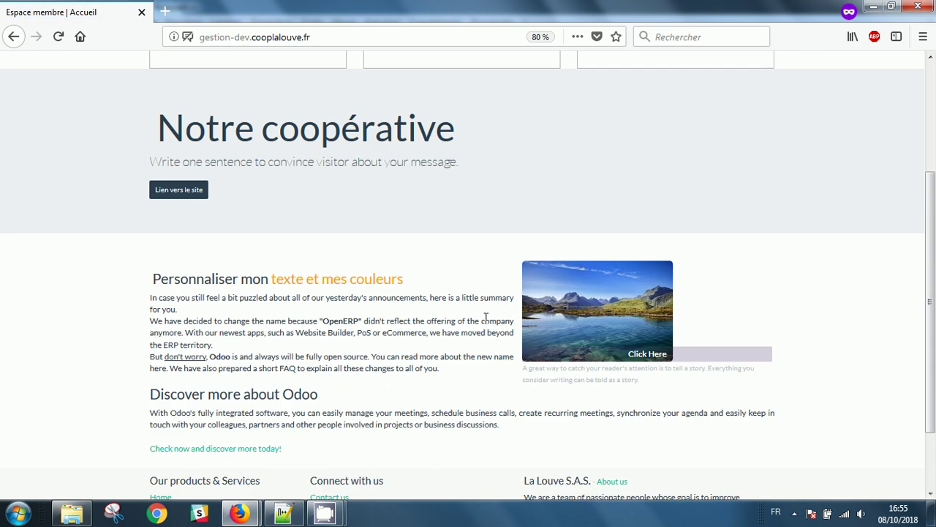
scroll(622, 307, "up", 5)
scroll(640, 309, "up", 1)
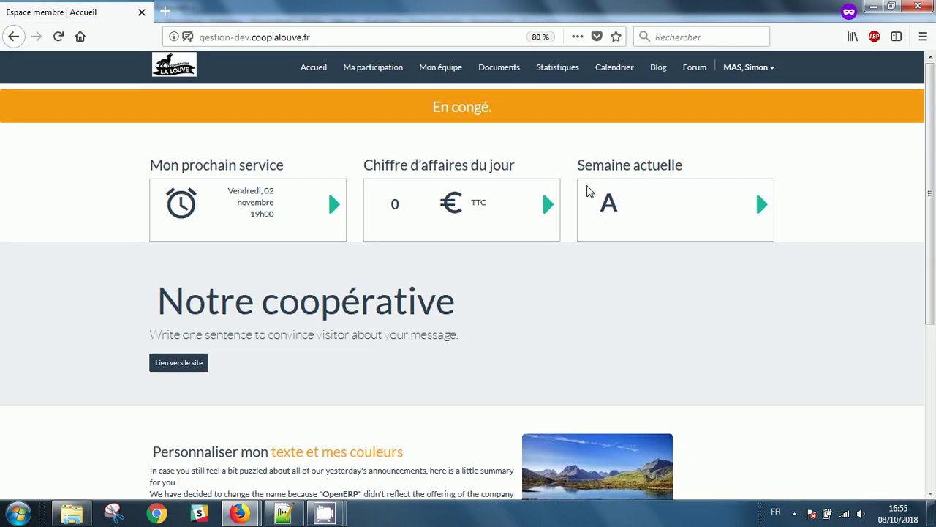
left_click(373, 67)
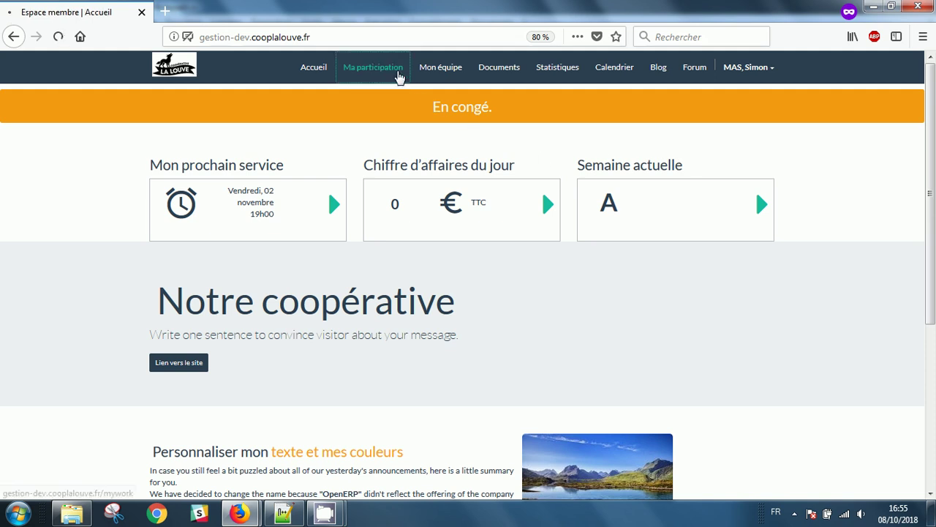
scroll(490, 307, "down", 3)
scroll(489, 307, "down", 1)
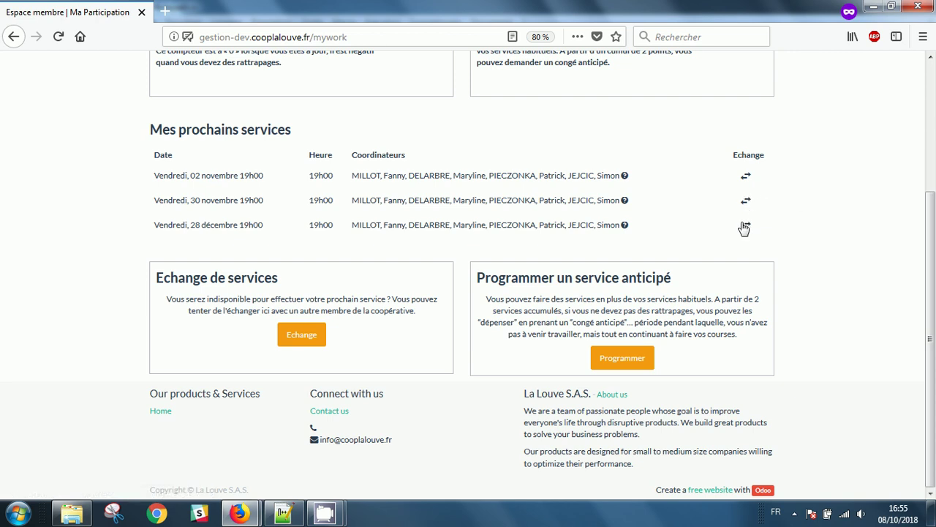
Put the Vendredi 02 novembre service up for exchange and pick a listed service to swap.
left_click(746, 177)
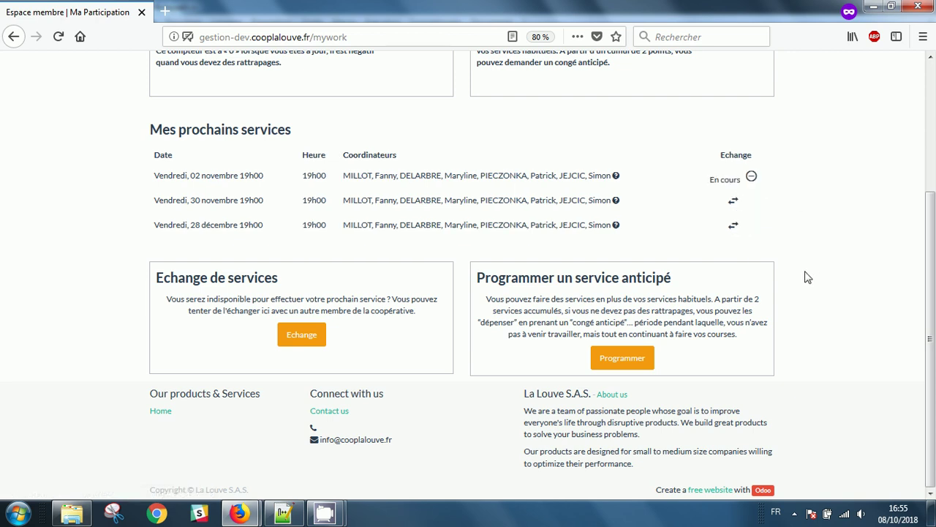
left_click(303, 335)
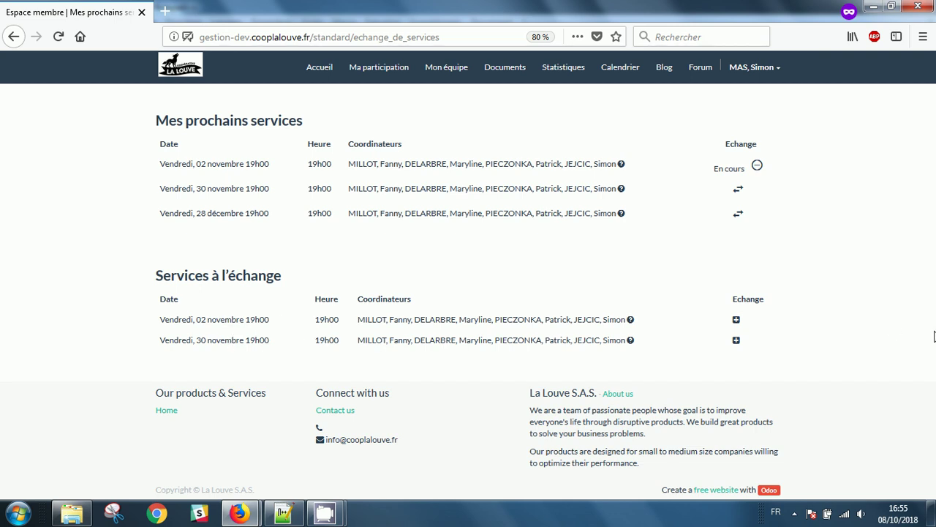
left_click(736, 321)
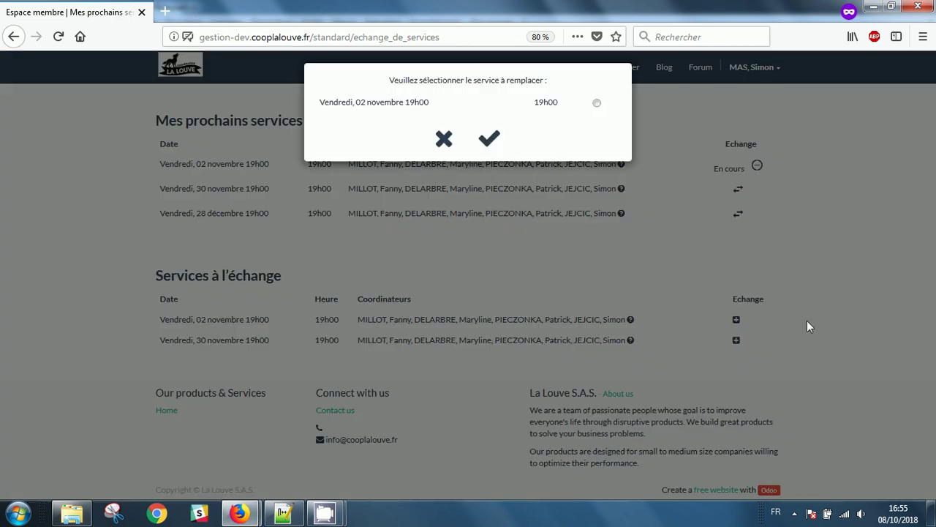
left_click(597, 107)
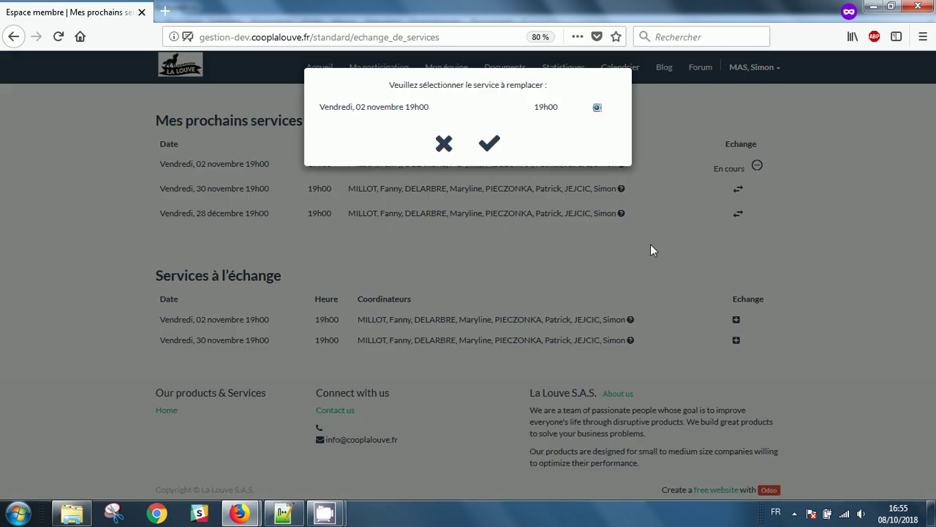
Cancel the exchange choice twice without confirming, keeping the available services listed.
left_click(444, 144)
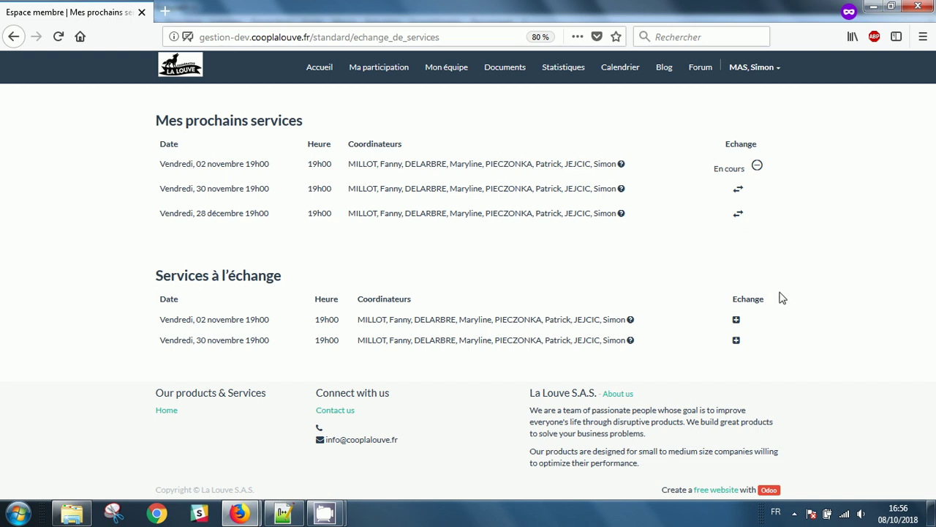
left_click(736, 321)
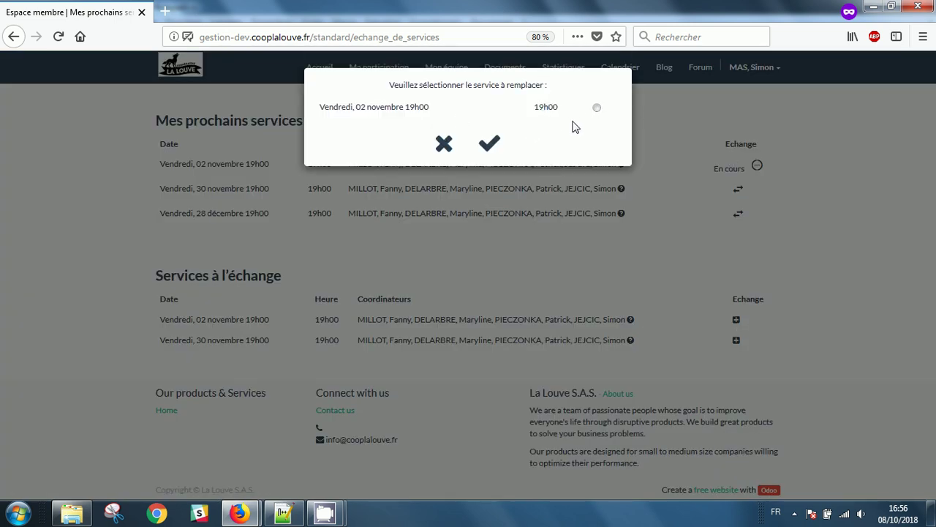
left_click(445, 145)
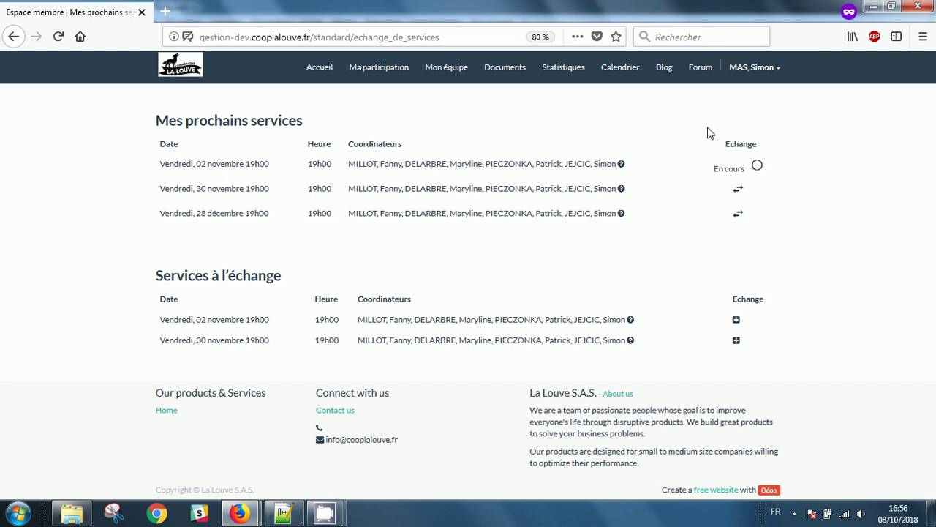
left_click(753, 66)
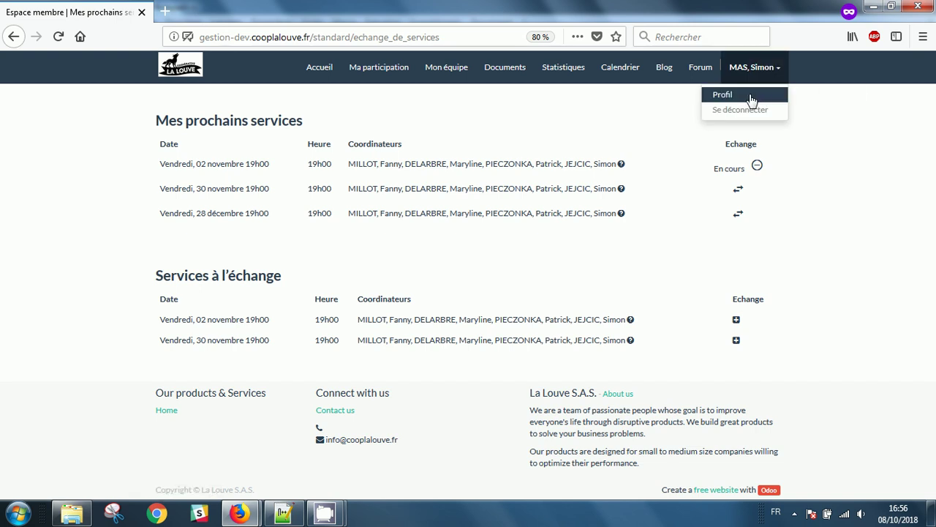
Open the member Profil page and expand the identity, phone, address and display preferences sections.
left_click(721, 94)
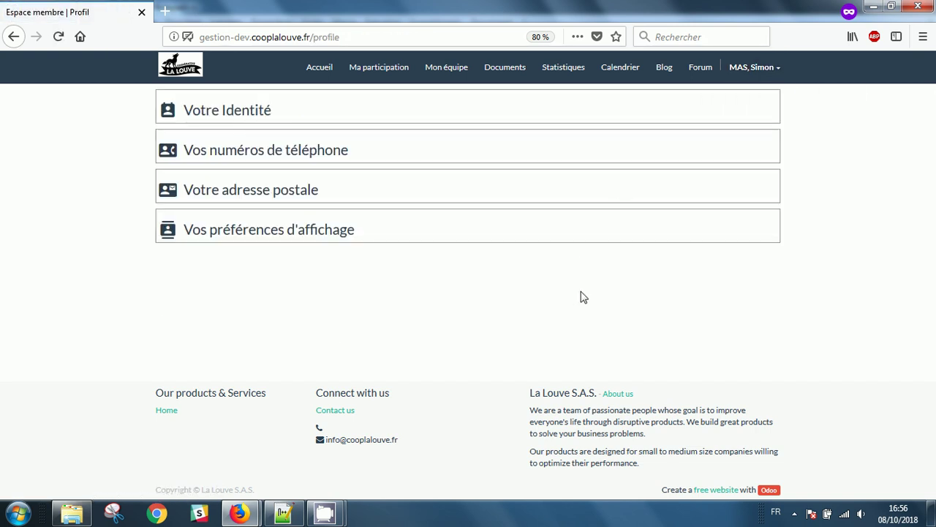
left_click(287, 121)
left_click(358, 223)
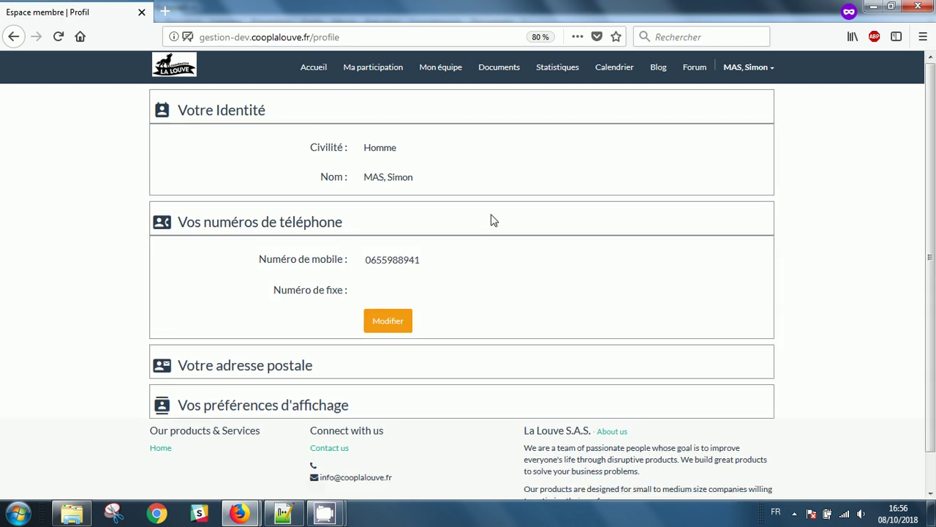
scroll(454, 256, "down", 1)
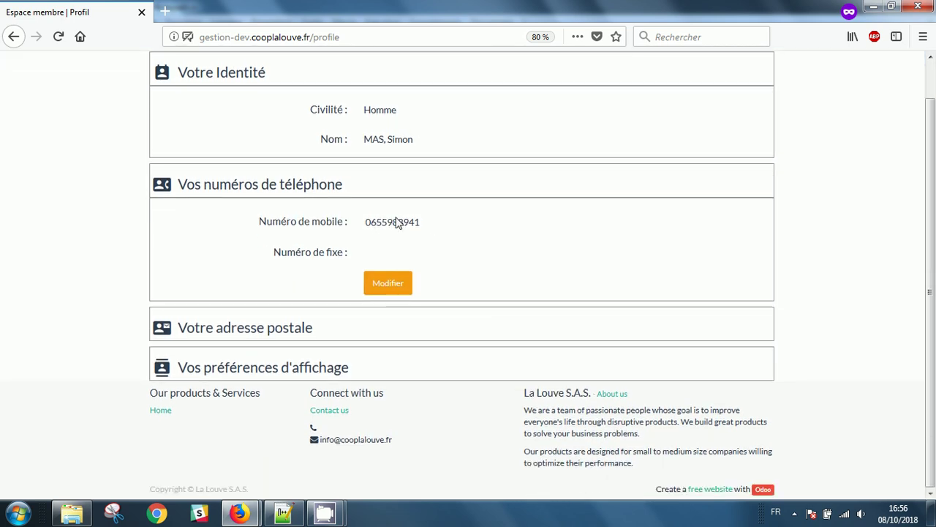
left_click(329, 337)
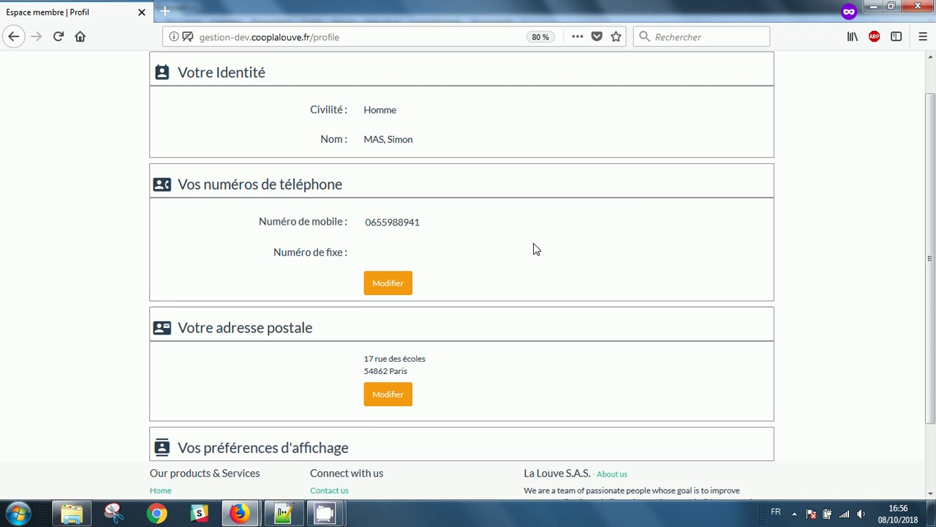
scroll(556, 249, "down", 2)
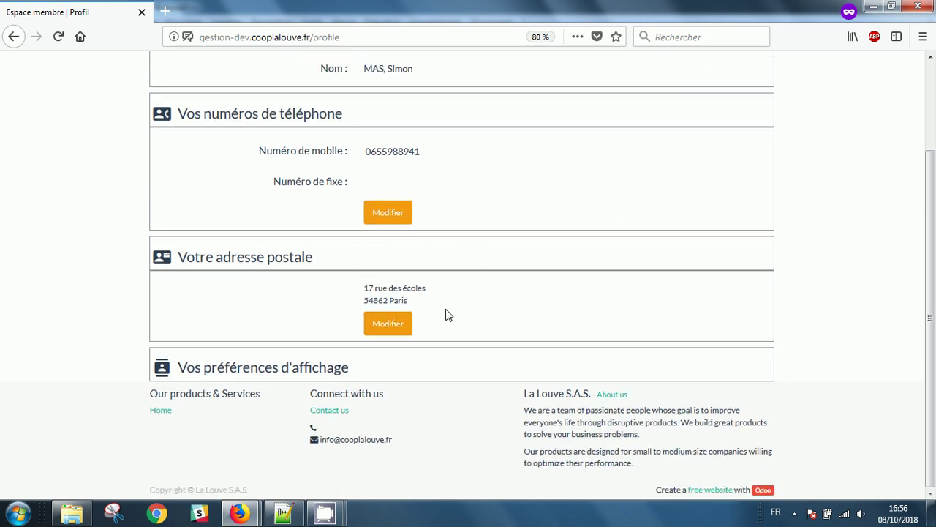
left_click(427, 373)
scroll(667, 265, "down", 5)
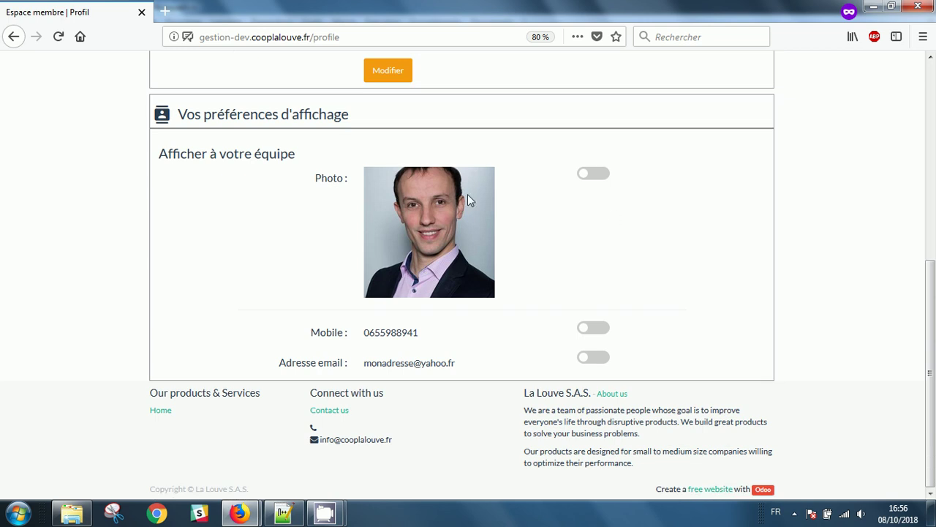
Switch on the Photo, Mobile and Adresse email display toggles for the team.
left_click(583, 173)
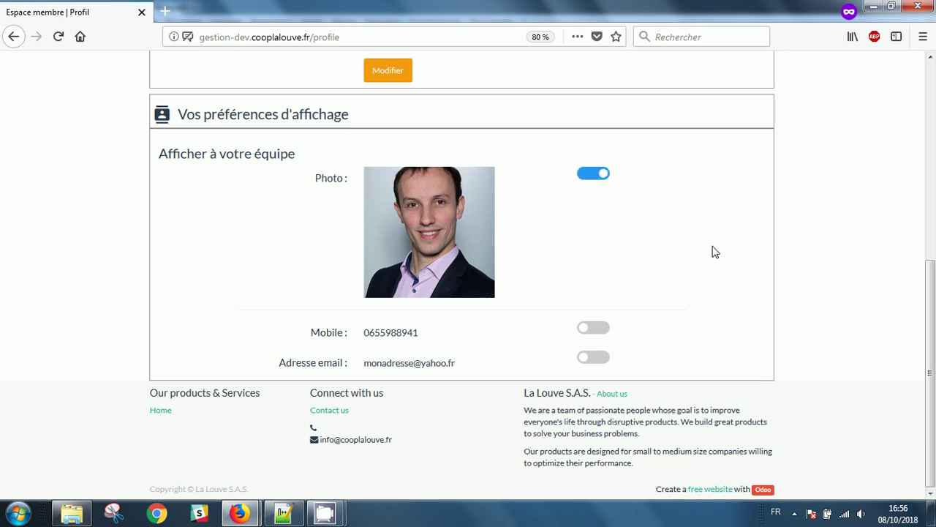
left_click(592, 330)
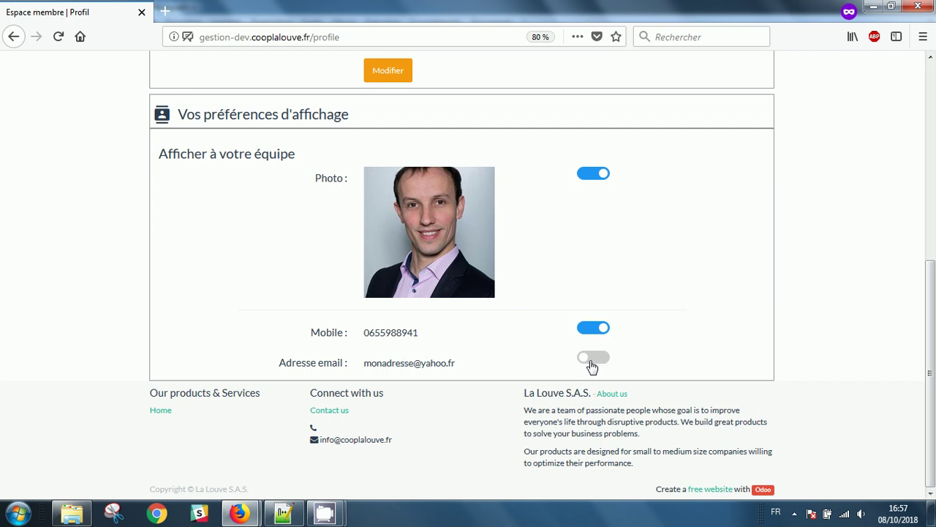
left_click(589, 360)
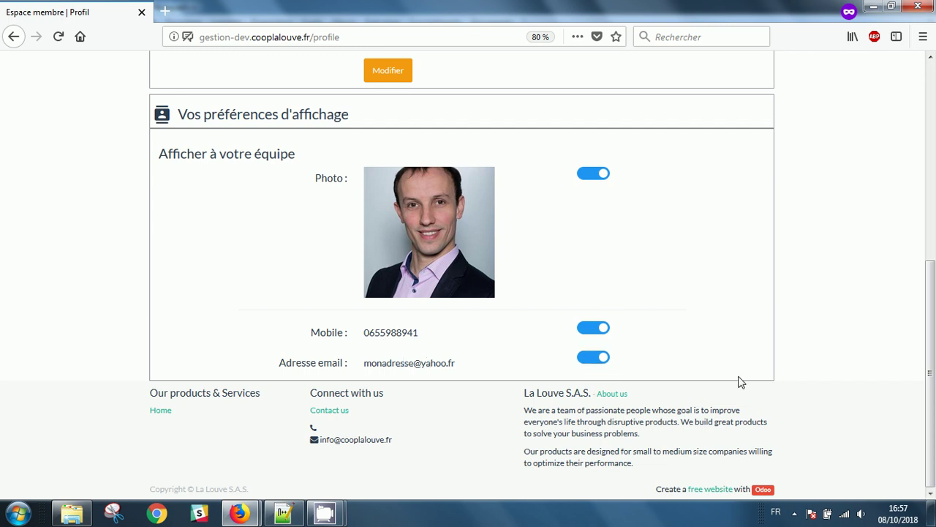
scroll(738, 381, "up", 5)
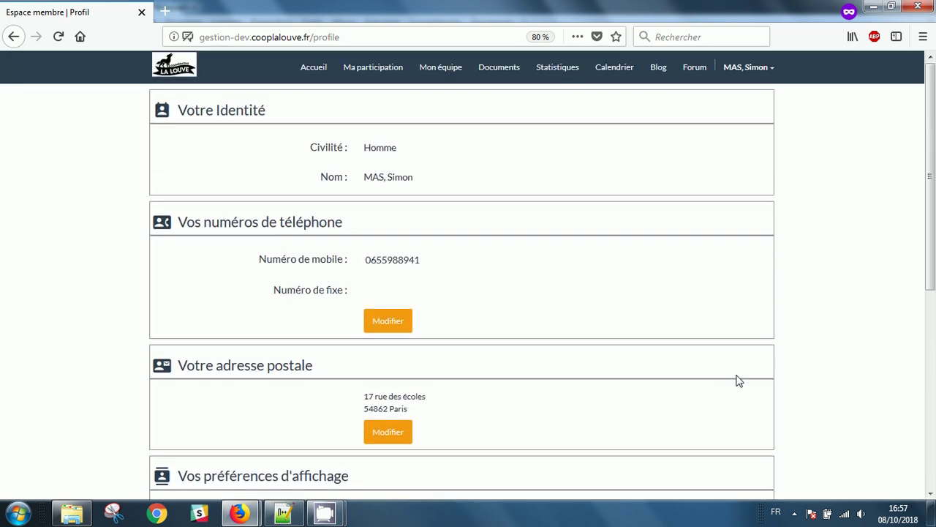
left_click(437, 72)
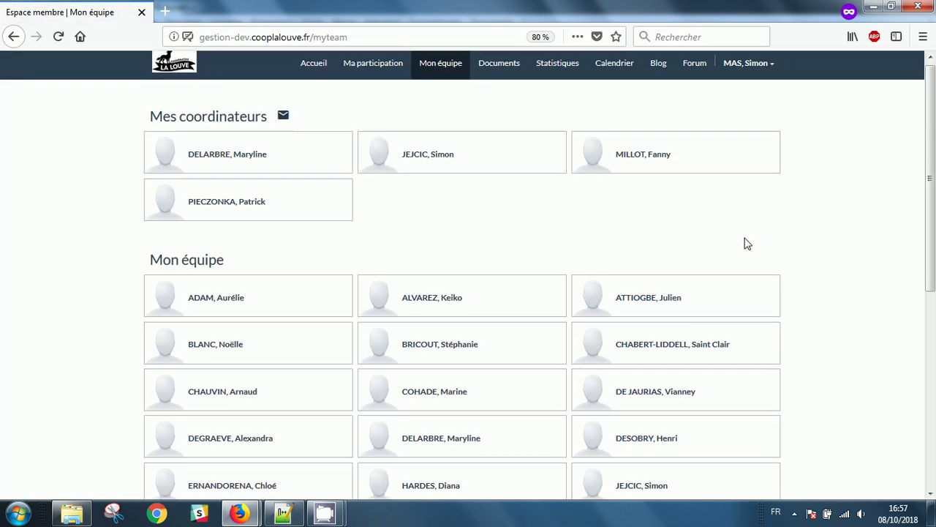
scroll(746, 242, "down", 5)
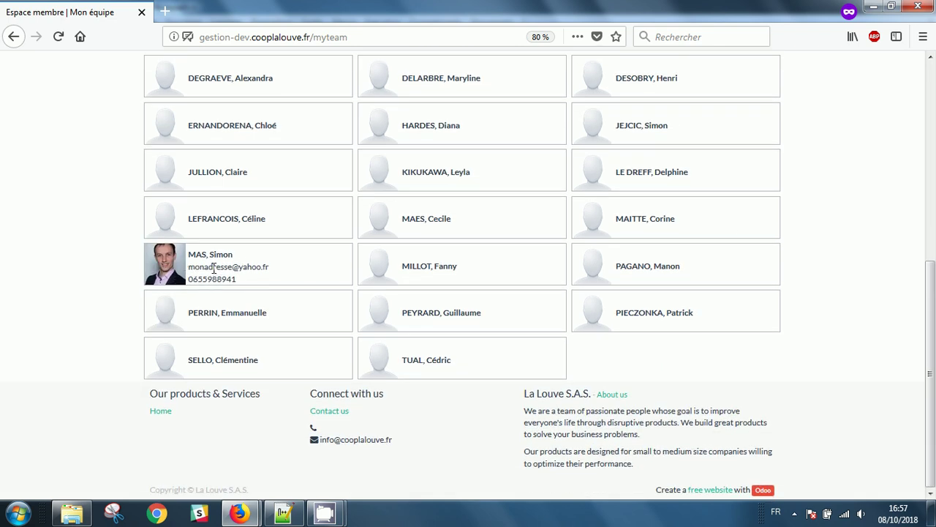
left_click_drag(196, 265, 270, 279)
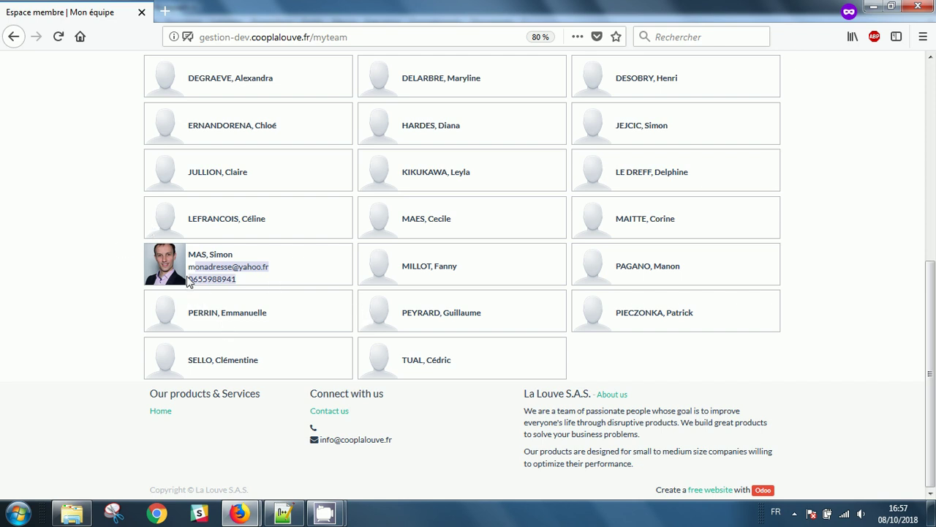
left_click(209, 257)
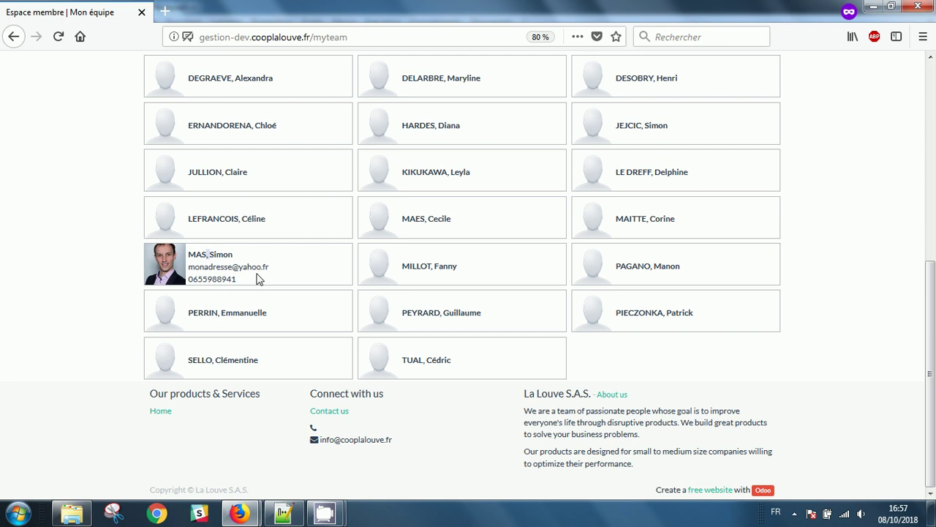
scroll(257, 278, "up", 5)
scroll(728, 223, "down", 3)
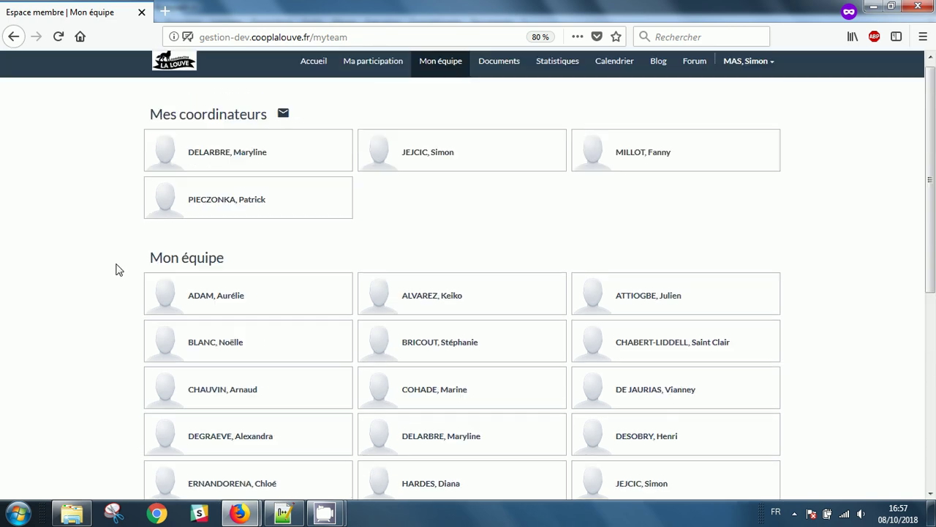
scroll(124, 270, "up", 3)
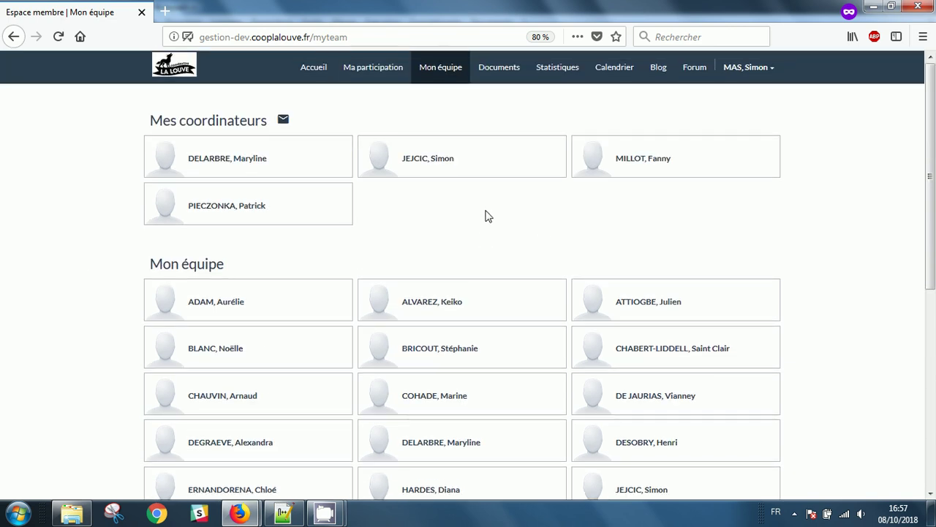
Log out and copy the Membre volant e-mail from the Notepad++ test logins file.
left_click(760, 68)
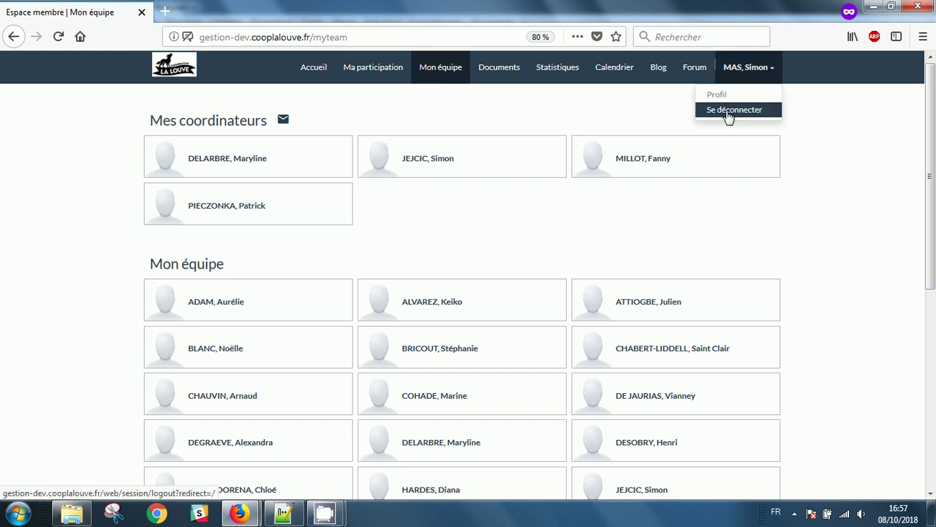
left_click(729, 113)
left_click(286, 514)
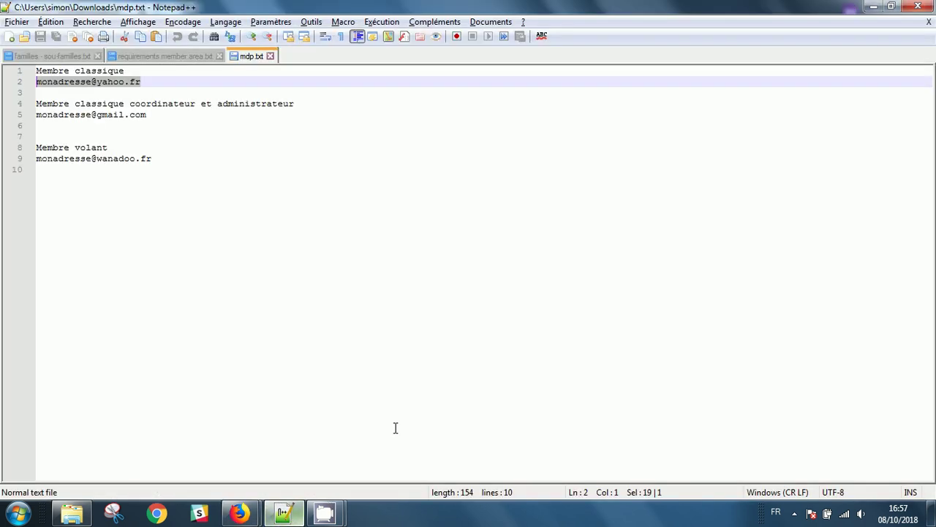
left_click_drag(149, 158, 36, 158)
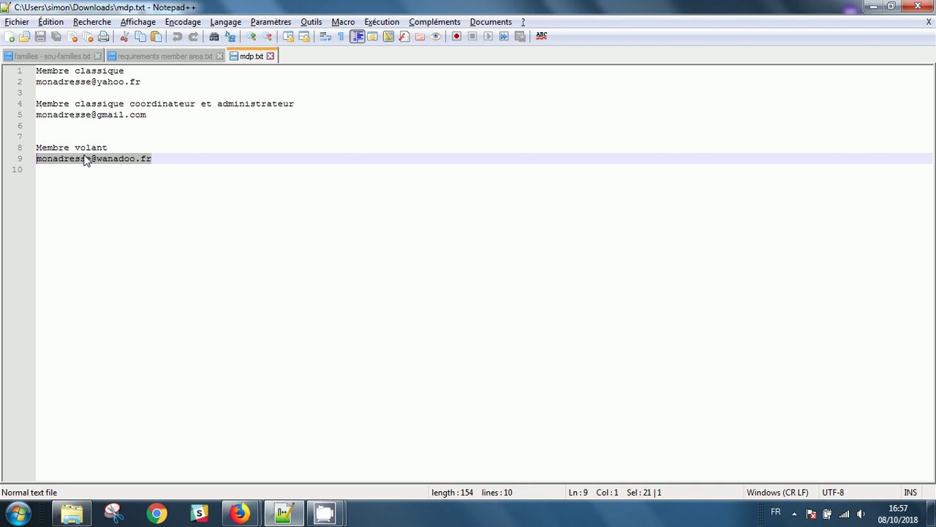
right_click(86, 156)
left_click(125, 180)
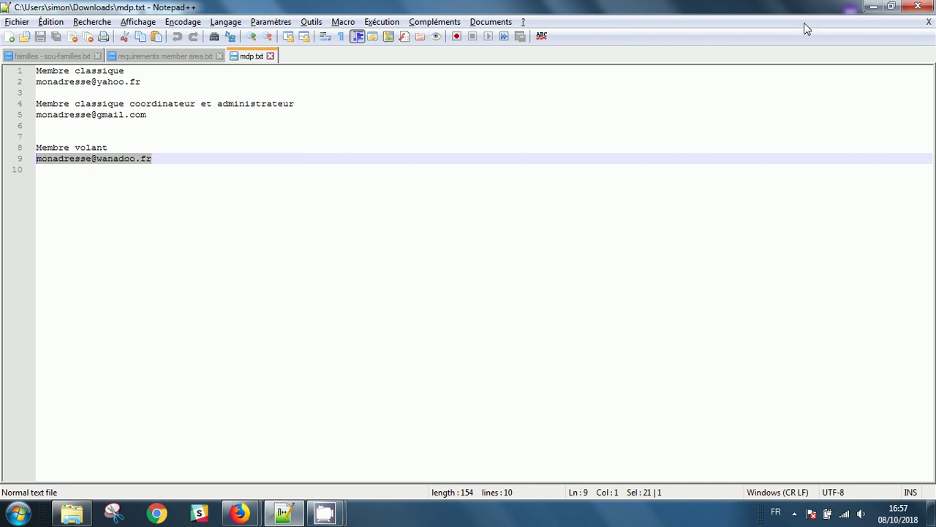
left_click(874, 7)
Sign in with the copied Membre volant e-mail and the account password.
left_click(764, 68)
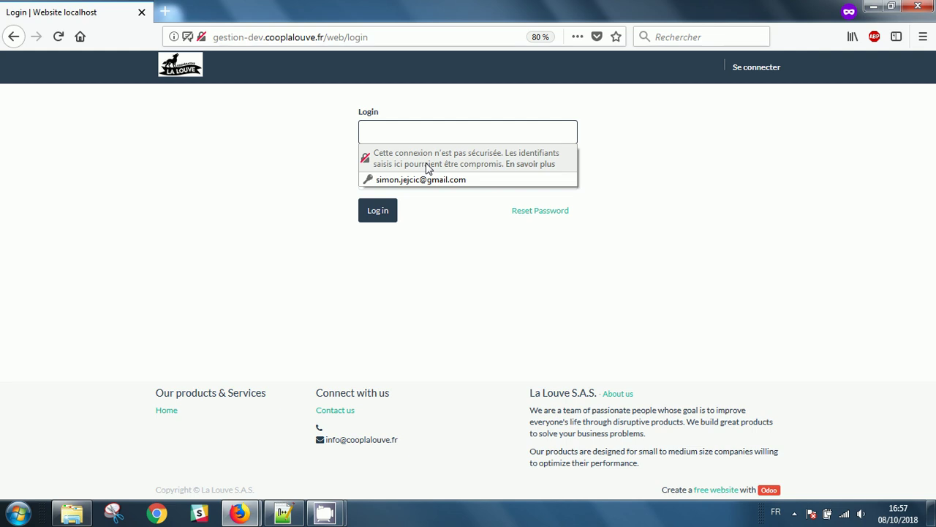
key("ctrl+v")
left_click(420, 183)
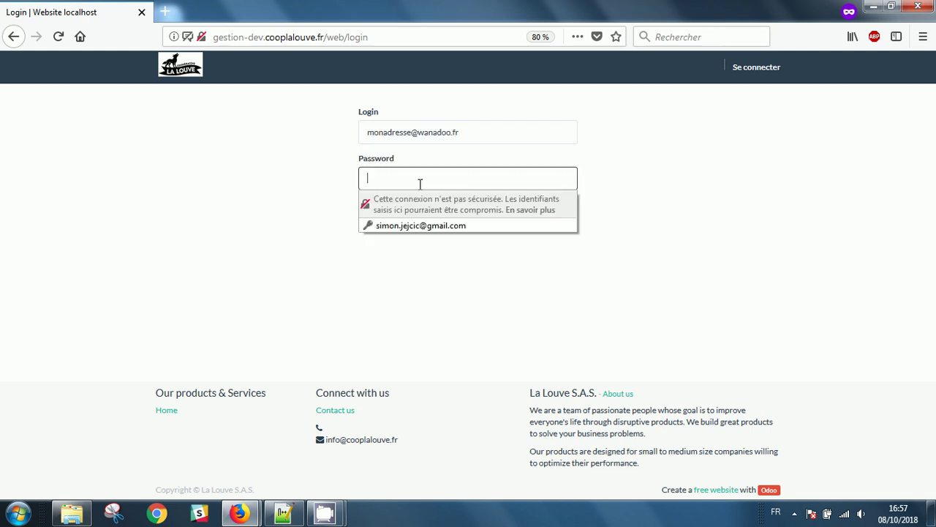
type("a")
key("Return")
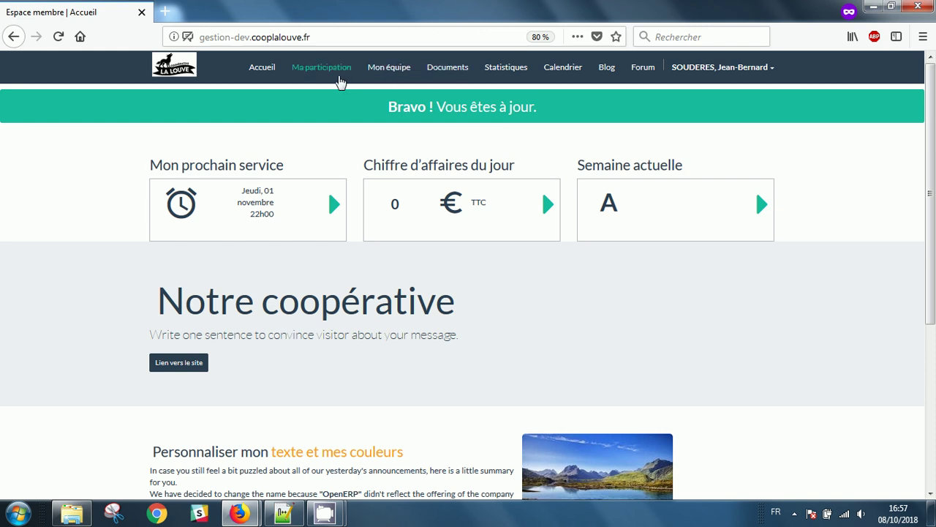
Review the Mon compteur volant, Programmer un service volant and Mes prochains services sections of Ma participation.
left_click(336, 75)
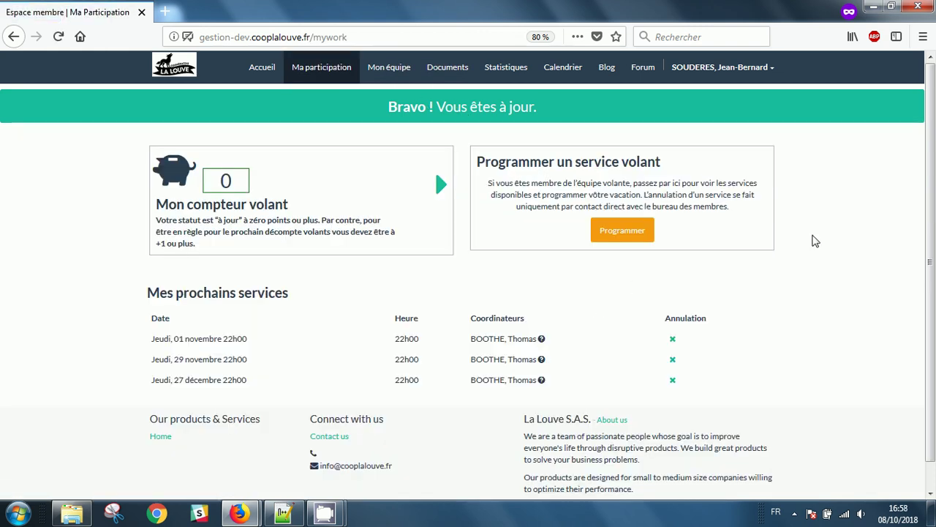
scroll(856, 248, "down", 2)
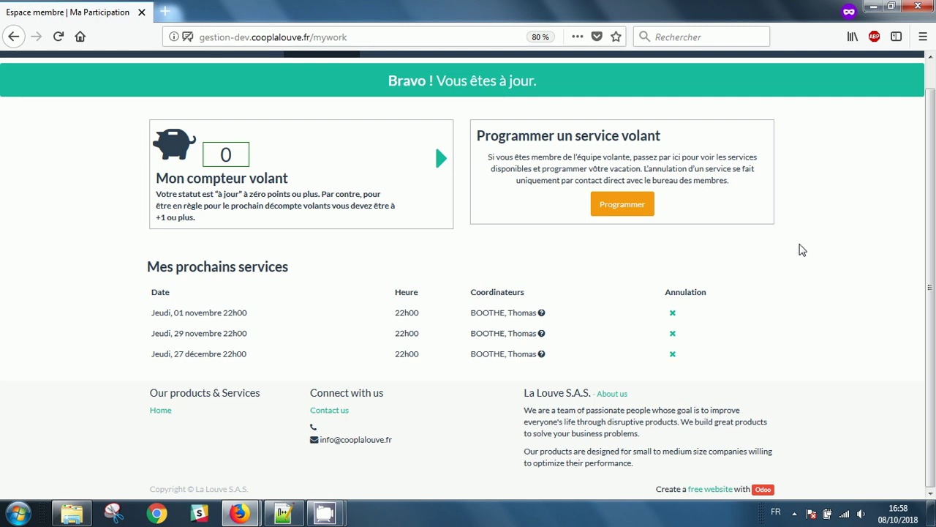
triple_click(267, 179)
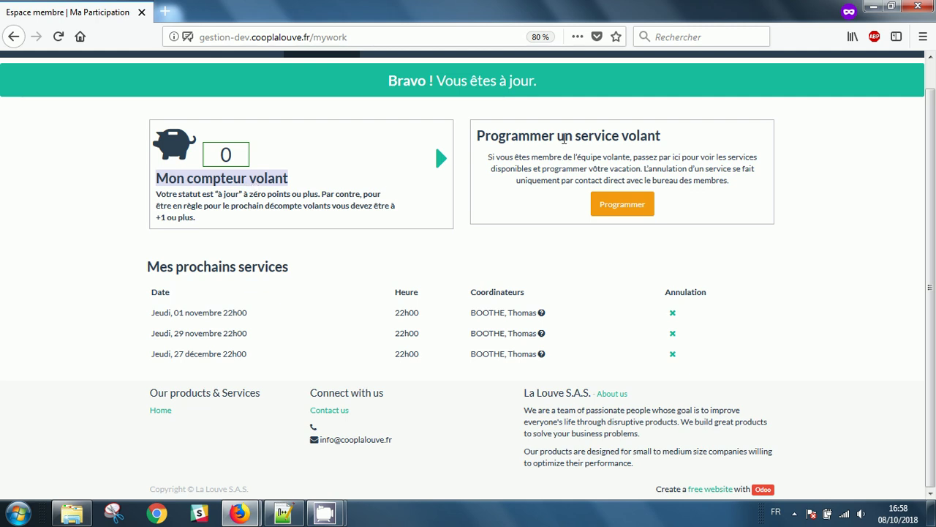
triple_click(566, 136)
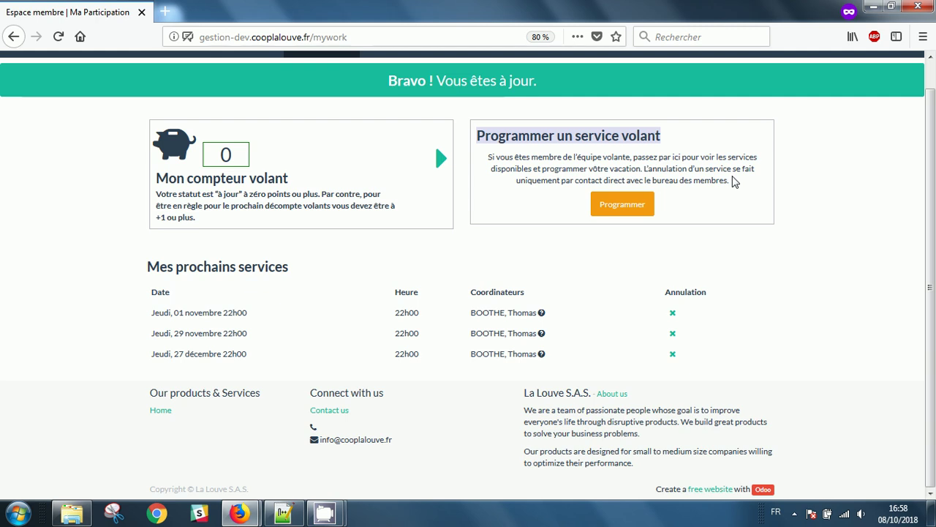
triple_click(243, 272)
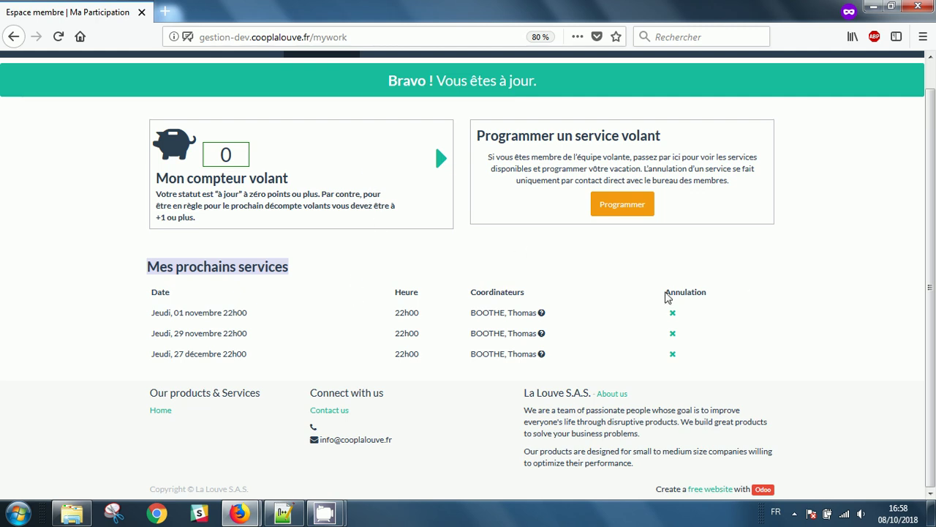
Try cancelling the first upcoming service and close the contact-the-members-office message.
left_click(673, 313)
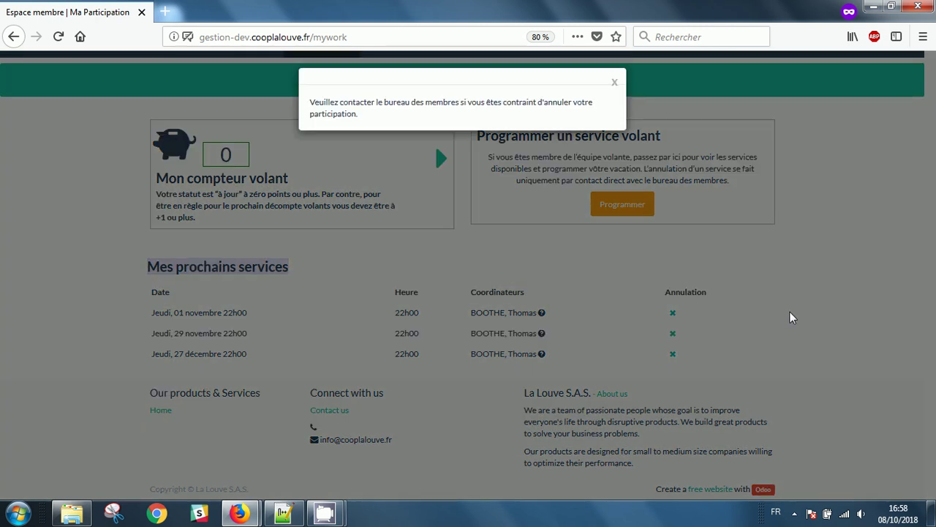
left_click_drag(364, 104, 510, 103)
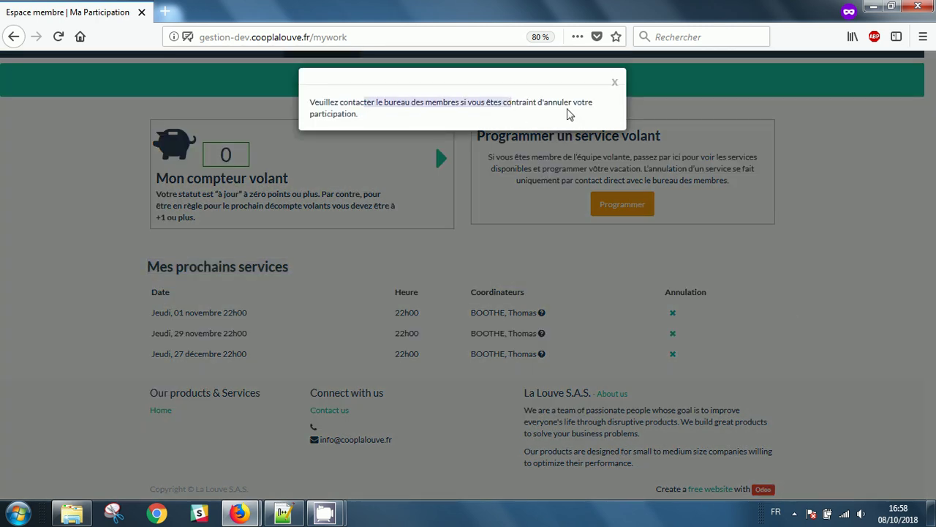
left_click(614, 83)
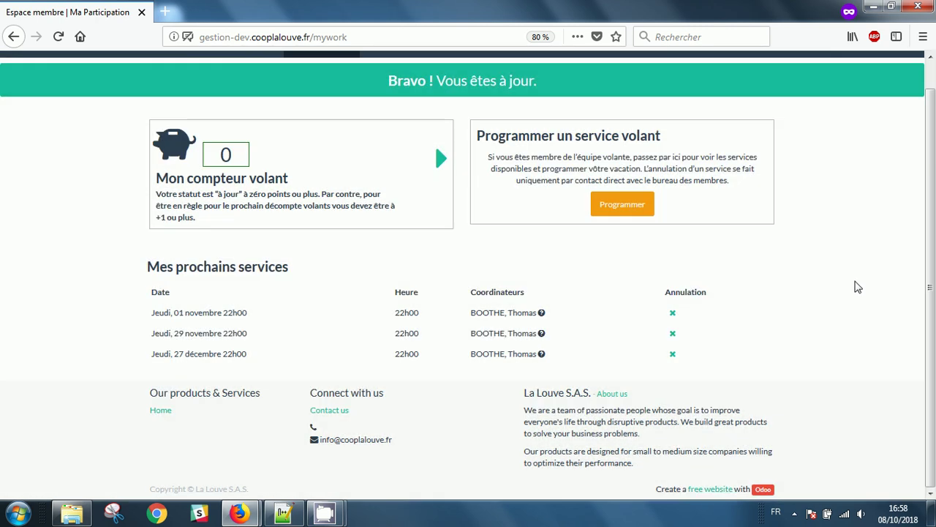
scroll(858, 286, "up", 1)
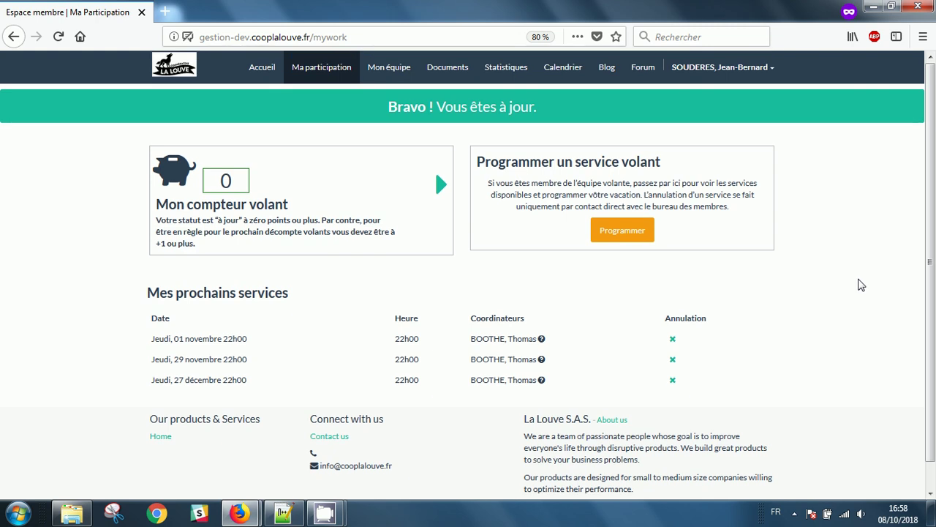
triple_click(255, 298)
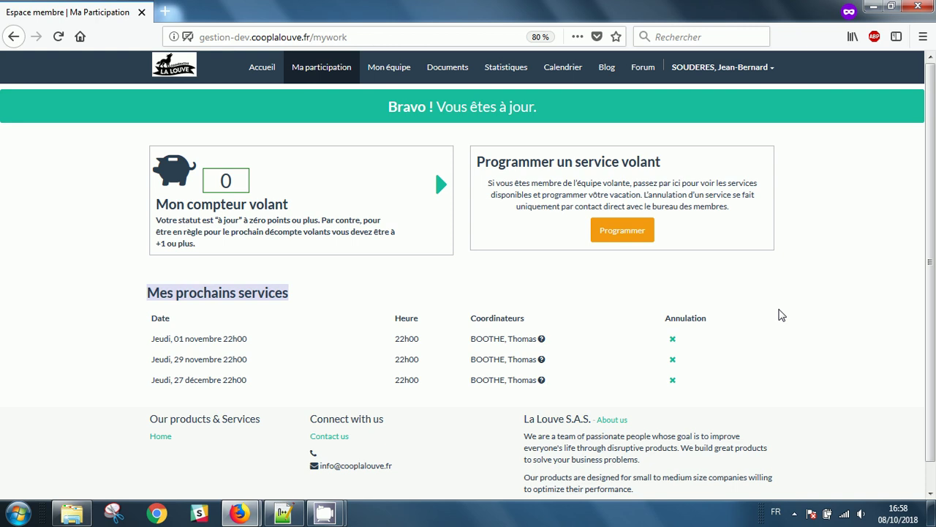
scroll(781, 316, "down", 1)
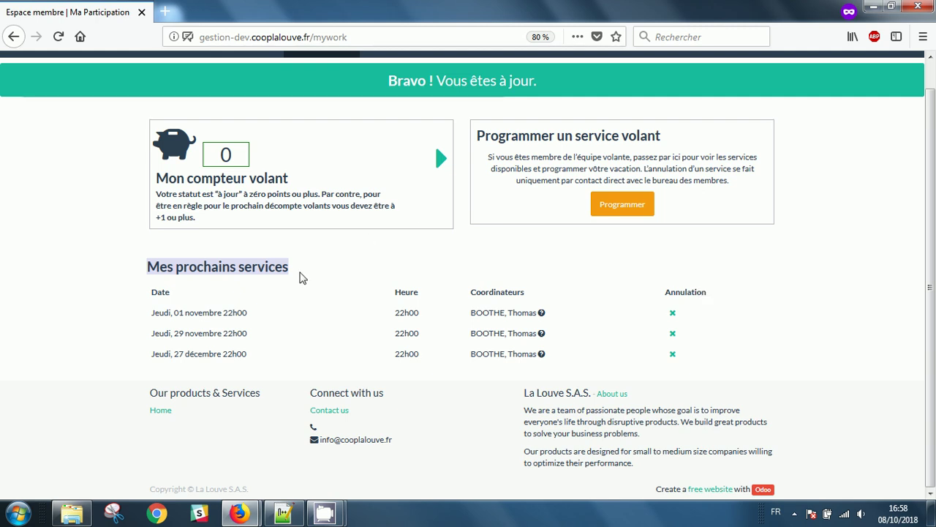
scroll(327, 283, "up", 1)
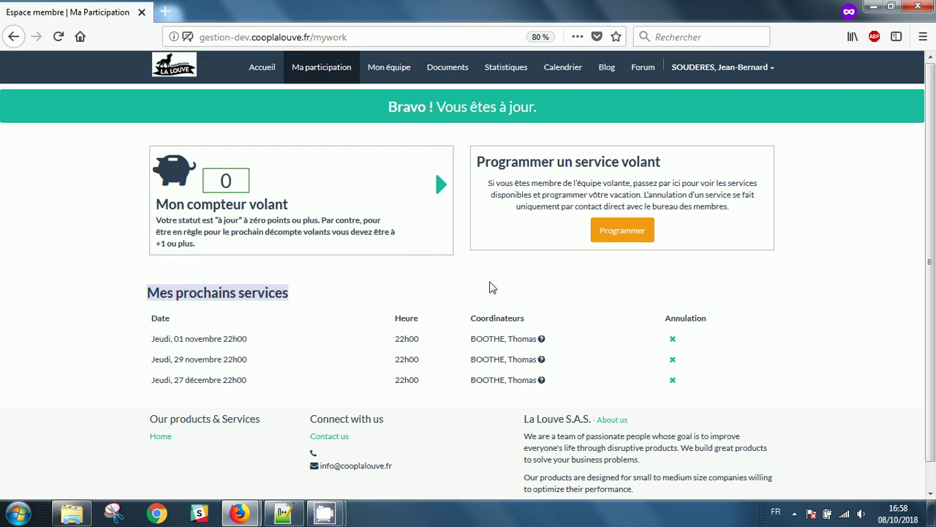
left_click(538, 203)
double_click(538, 205)
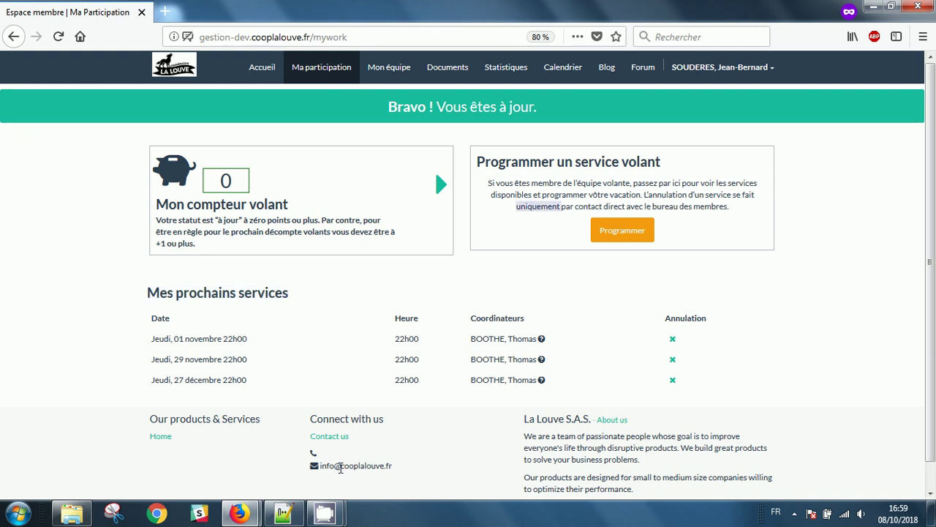
mouse_move(329, 516)
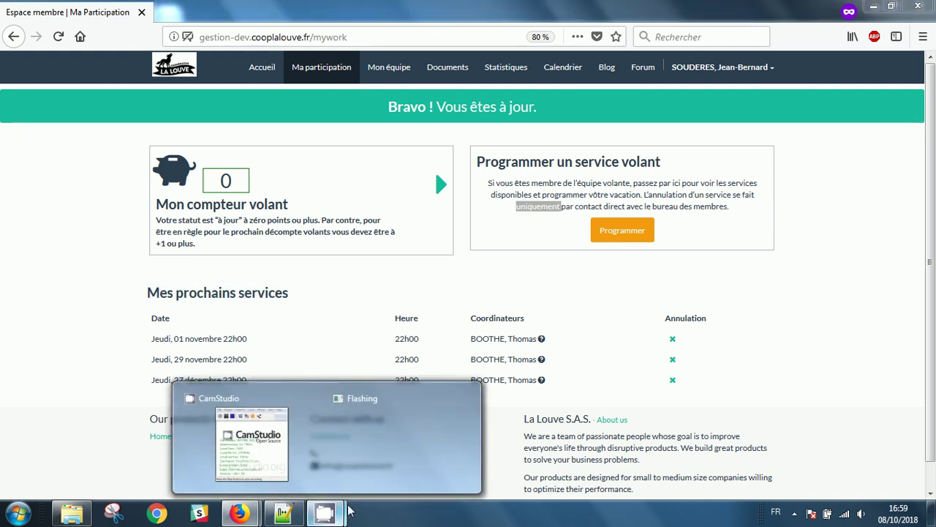